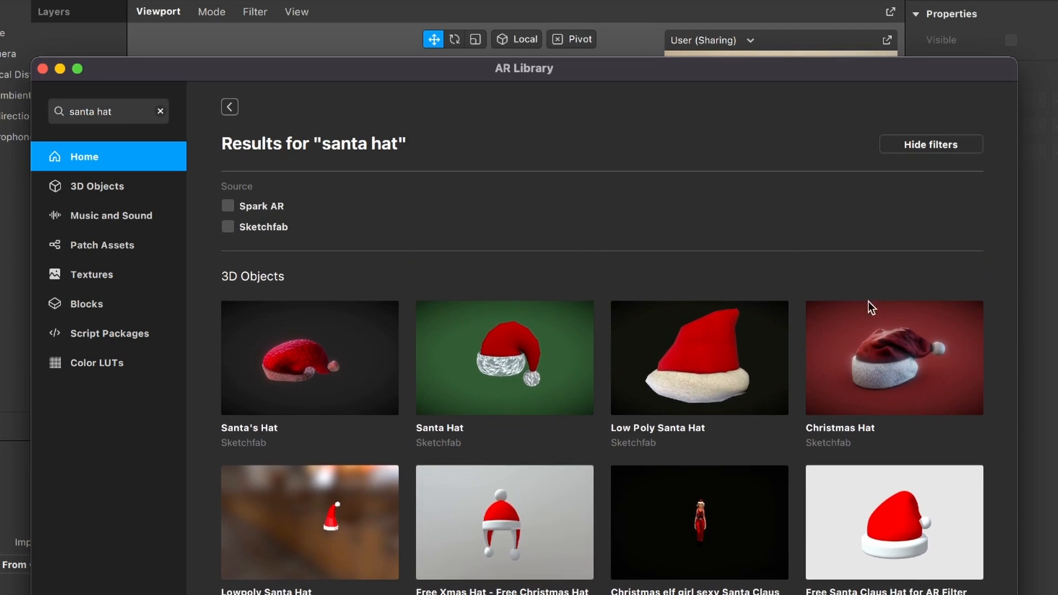
Step: Import the "Free Santa Claus Hat for AR Filter" model from the AR Library's santa hat results and place it in the scene
{"action": "scroll", "coordinate": [602, 424], "scroll_direction": "down", "scroll_amount": 3}
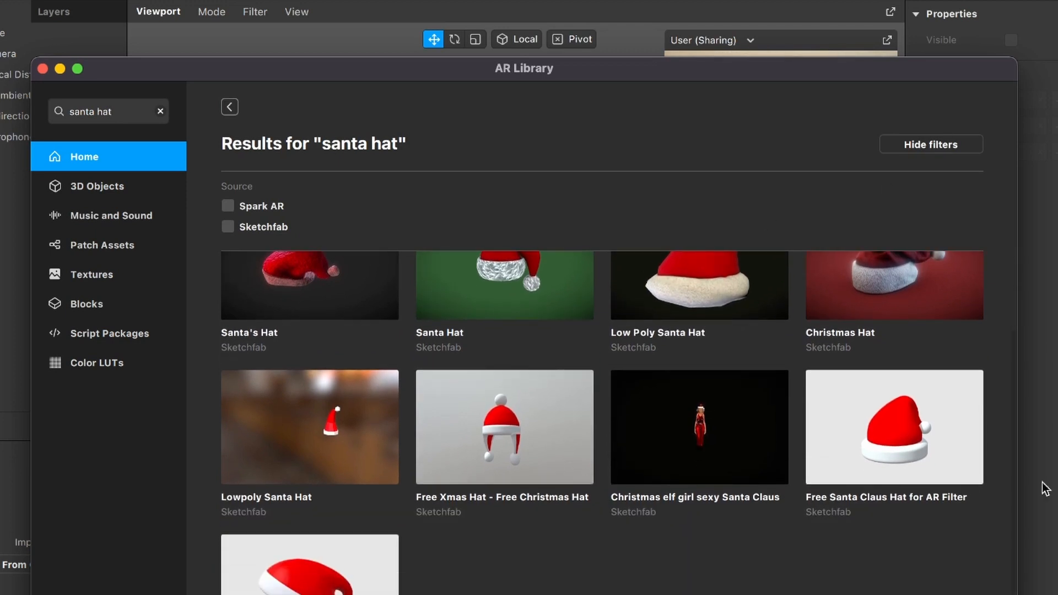
{"action": "left_click", "coordinate": [946, 468]}
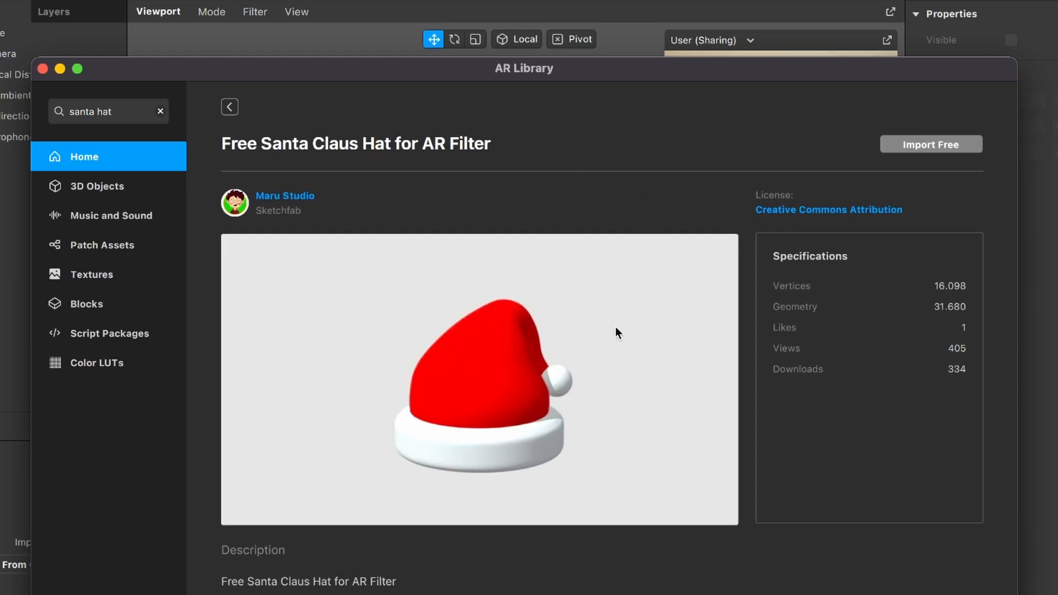
{"action": "left_click", "coordinate": [915, 149]}
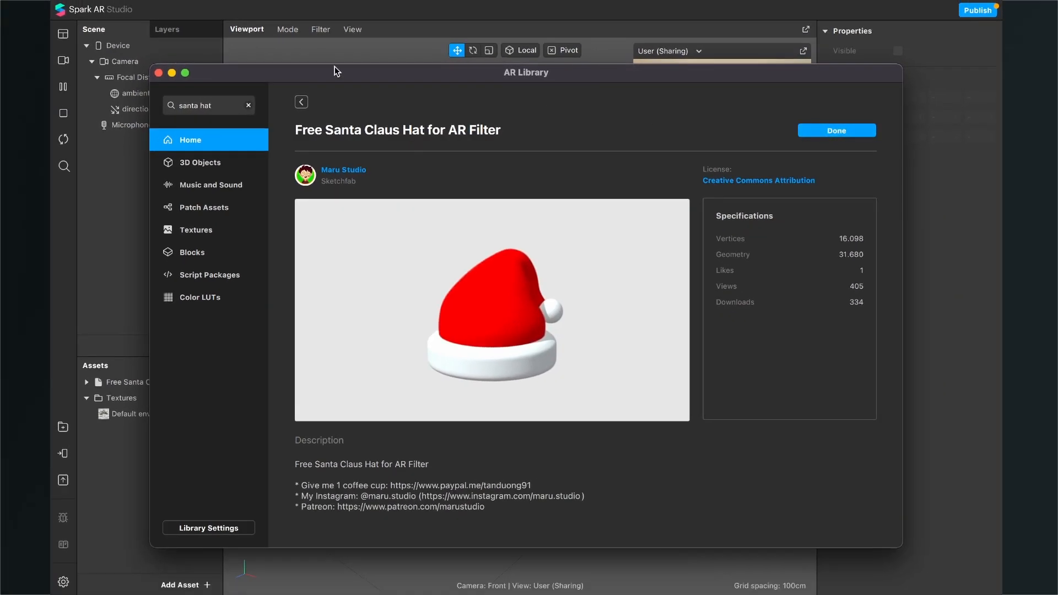
{"action": "left_click", "coordinate": [160, 73]}
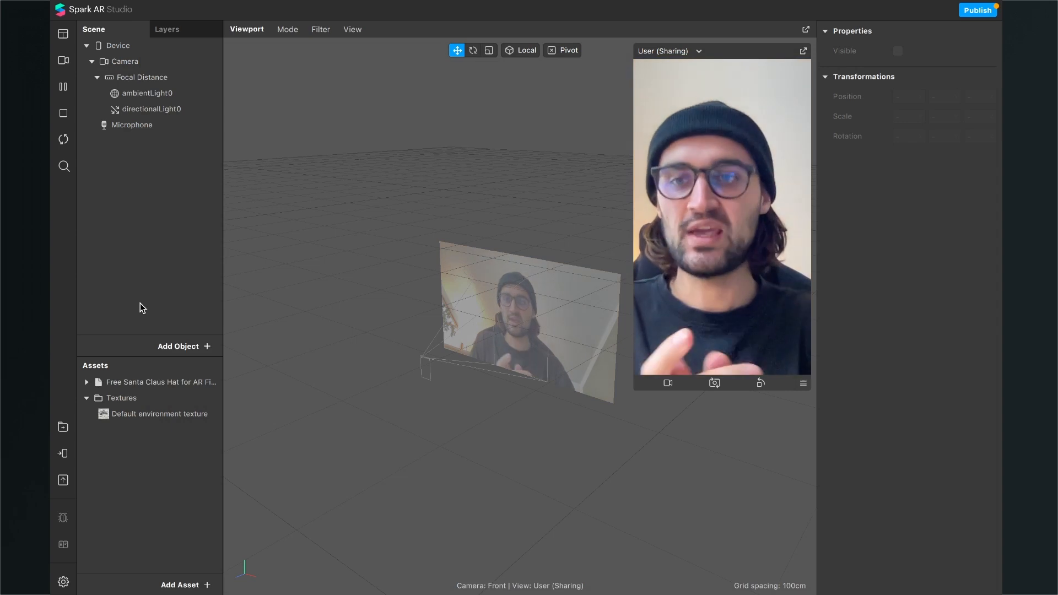
{"action": "left_click", "coordinate": [122, 383]}
{"action": "left_click_drag", "start_coordinate": [123, 383], "coordinate": [151, 243]}
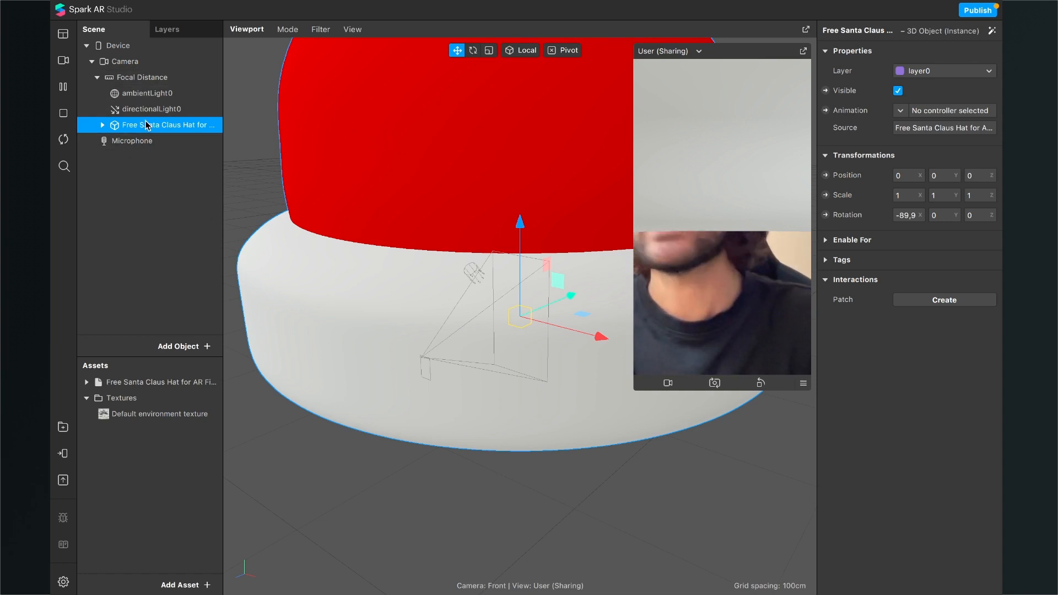
Step: Set the Santa hat's scale to 0.1 on the X, Y and Z axes
{"action": "left_click", "coordinate": [913, 197]}
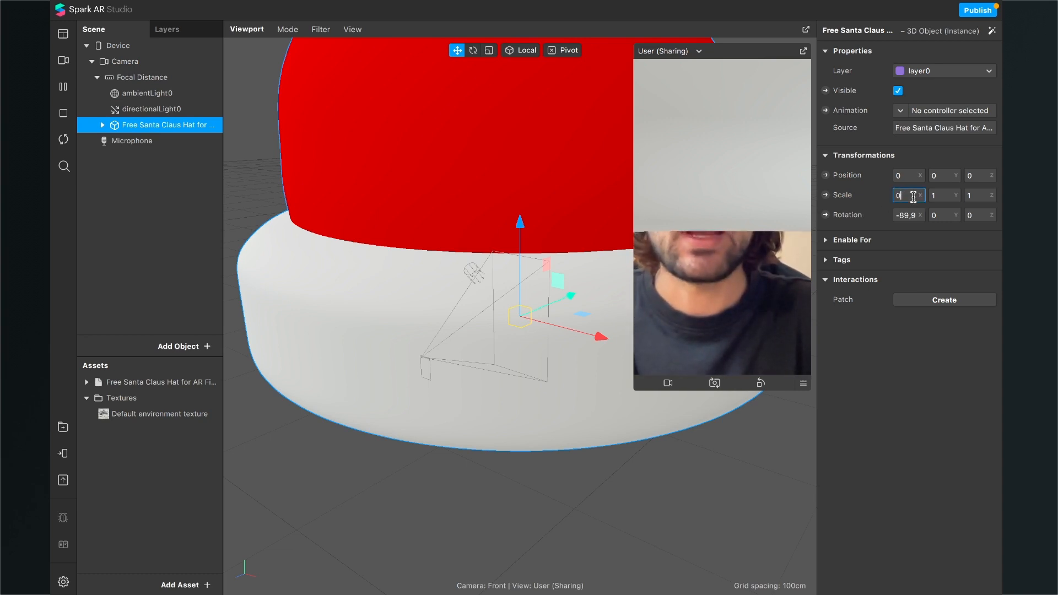
{"action": "type", "text": "0.1"}
{"action": "key", "text": "Return"}
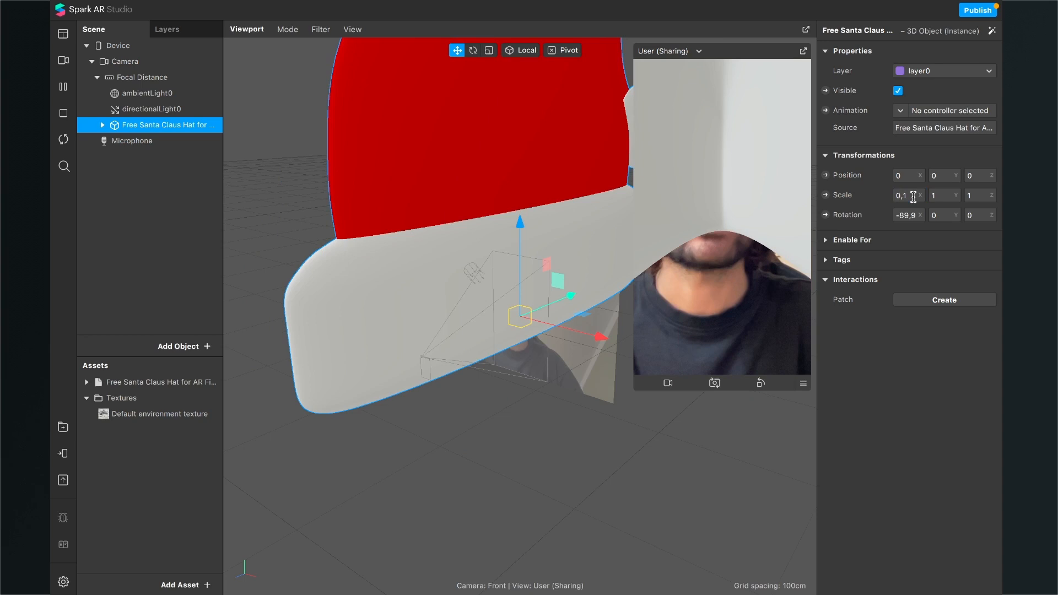
{"action": "left_click", "coordinate": [950, 192]}
{"action": "type", "text": "0.1"}
{"action": "key", "text": "Return"}
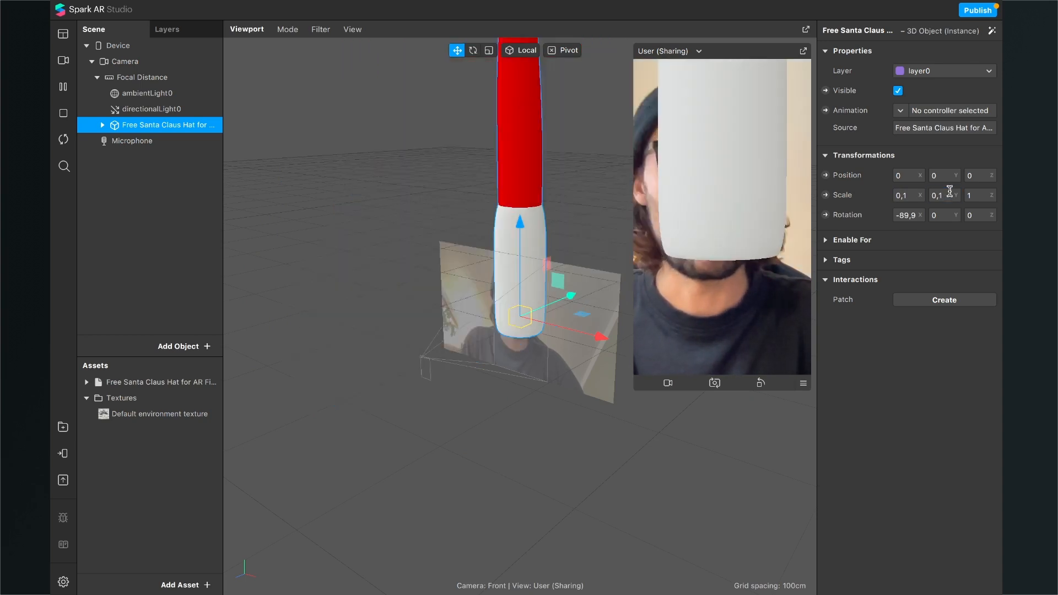
{"action": "left_click", "coordinate": [986, 195]}
{"action": "type", "text": "0.1"}
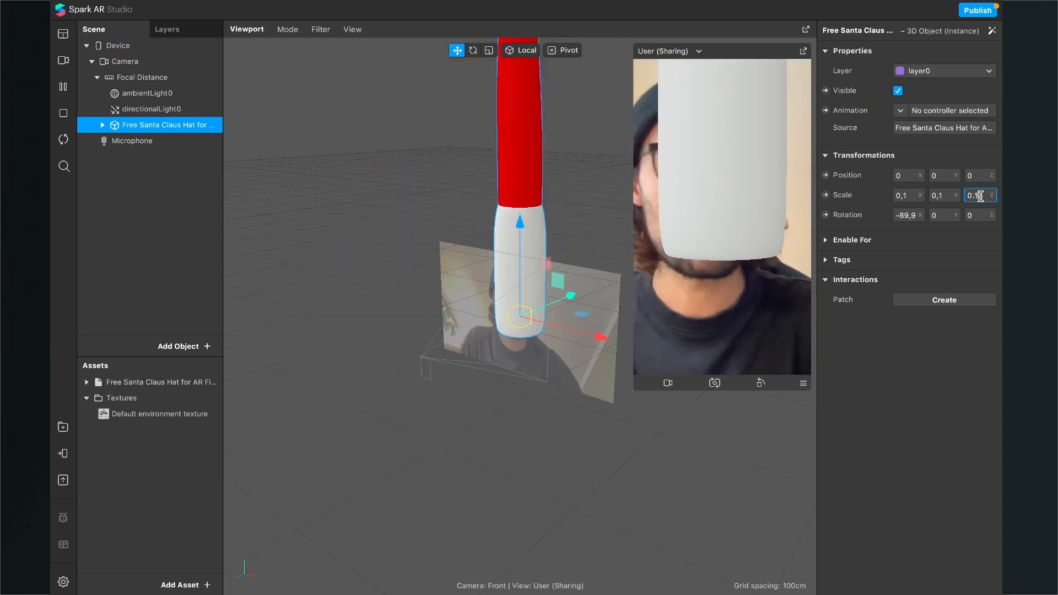
{"action": "key", "text": "Return"}
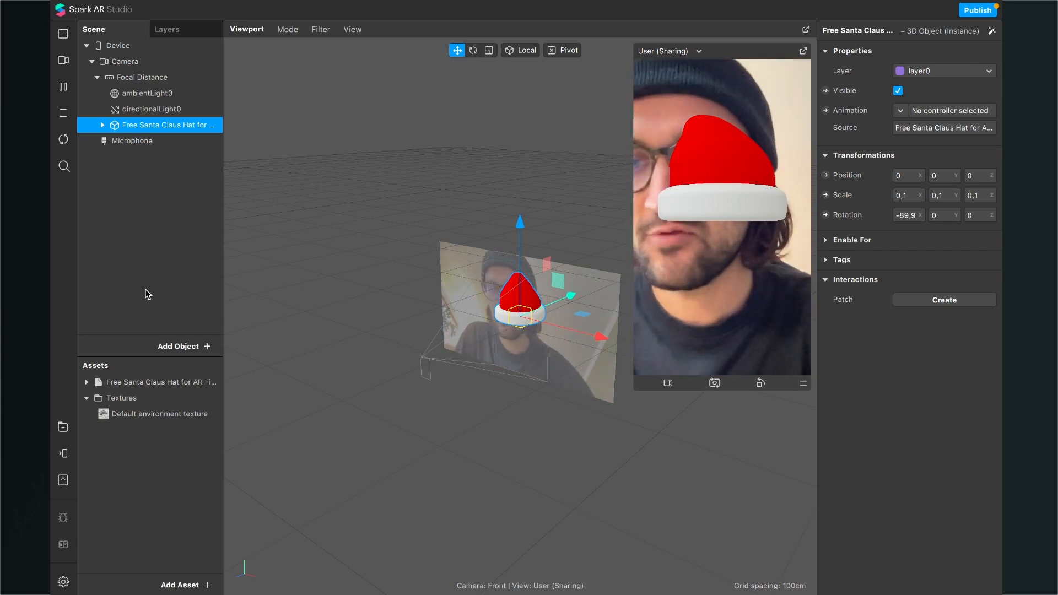
Step: Add a Face Tracker to the scene and nest the Santa hat under it
{"action": "left_click", "coordinate": [183, 346]}
{"action": "type", "text": "f"}
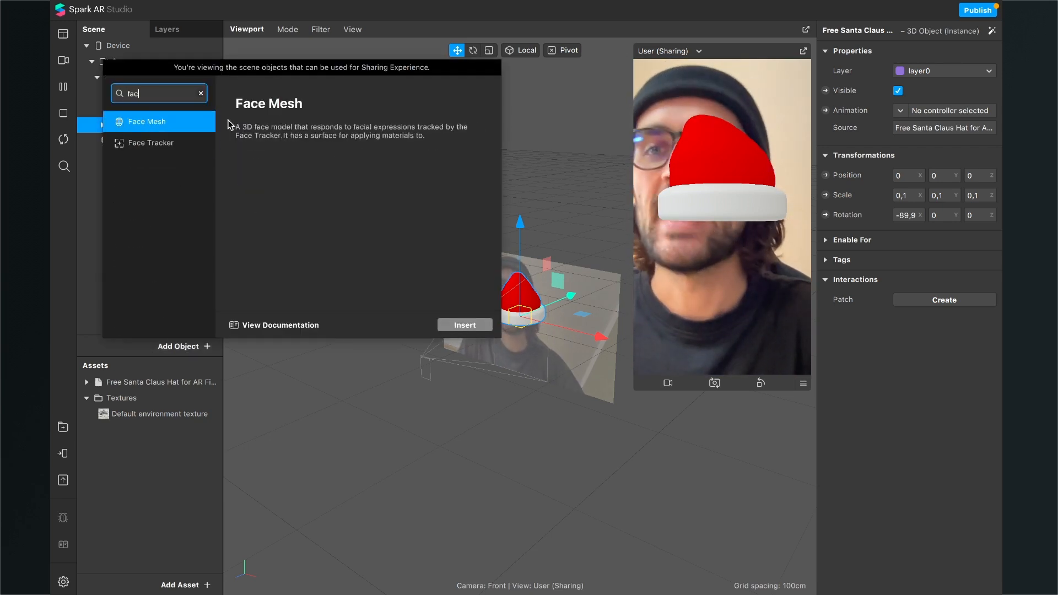
{"action": "type", "text": "ac"}
{"action": "key", "text": "Down"}
{"action": "key", "text": "Return"}
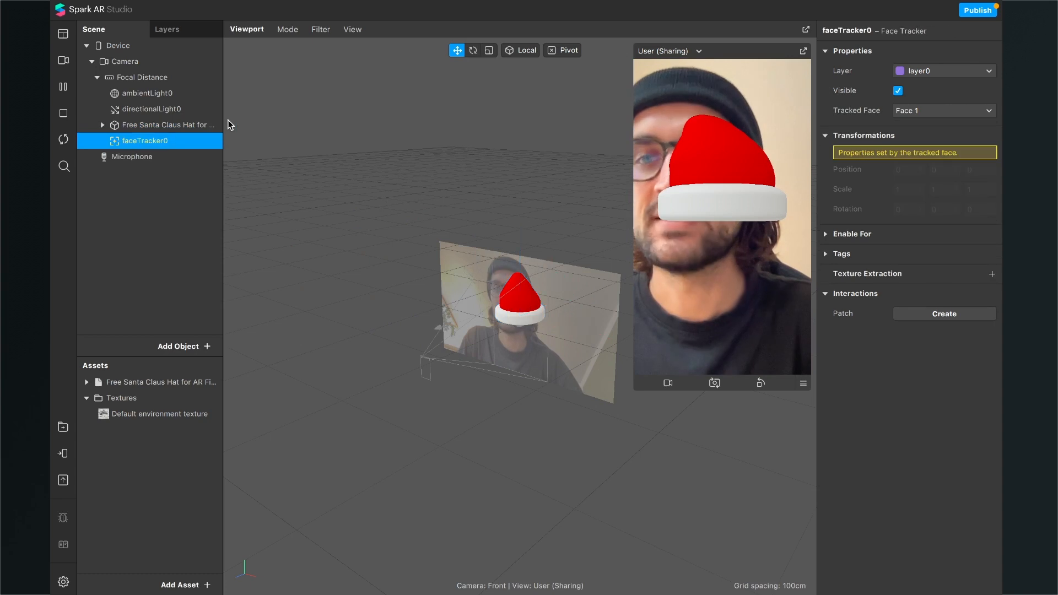
{"action": "left_click", "coordinate": [139, 128]}
{"action": "left_click_drag", "start_coordinate": [157, 121], "coordinate": [151, 146]}
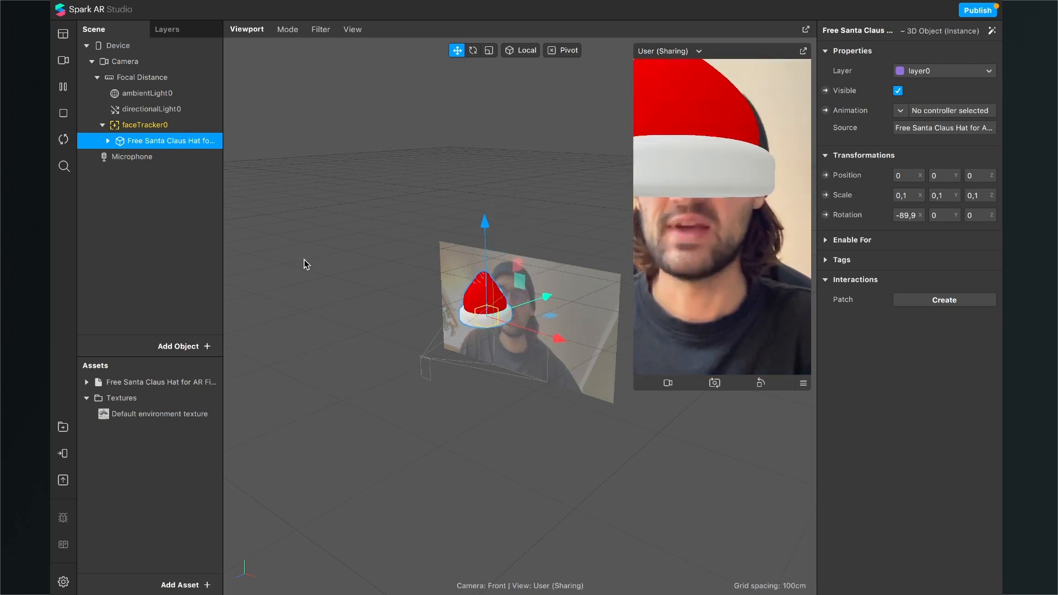
Step: Move the Santa hat up and back from the face onto the head, to about 0.039 in Y and -0.17 in Z
{"action": "scroll", "coordinate": [419, 290], "scroll_direction": "up", "scroll_amount": 3}
{"action": "right_click_drag", "start_coordinate": [500, 403], "coordinate": [500, 307]}
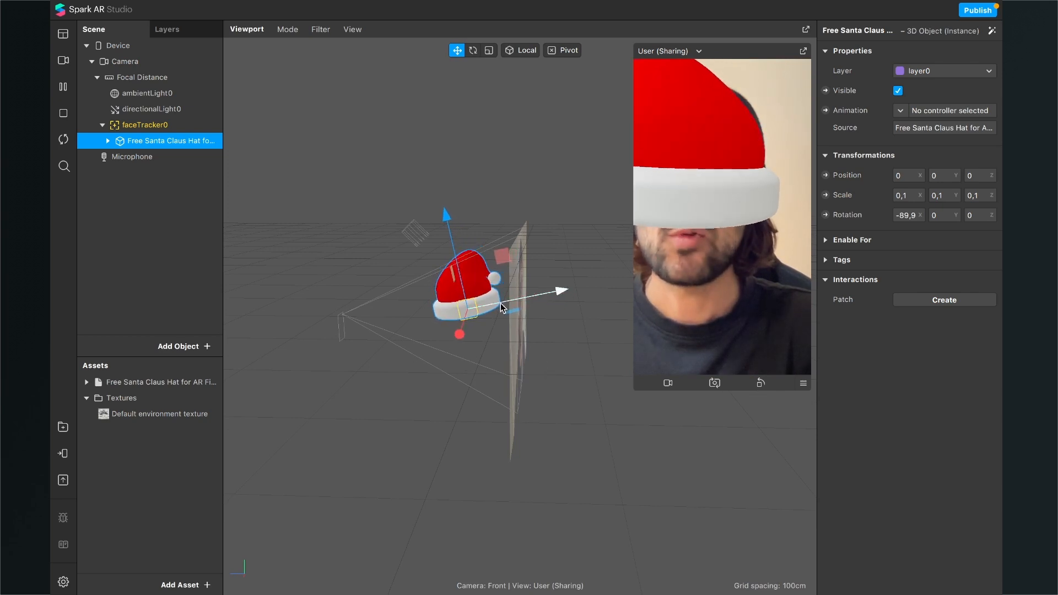
{"action": "left_click_drag", "start_coordinate": [501, 307], "coordinate": [564, 301]}
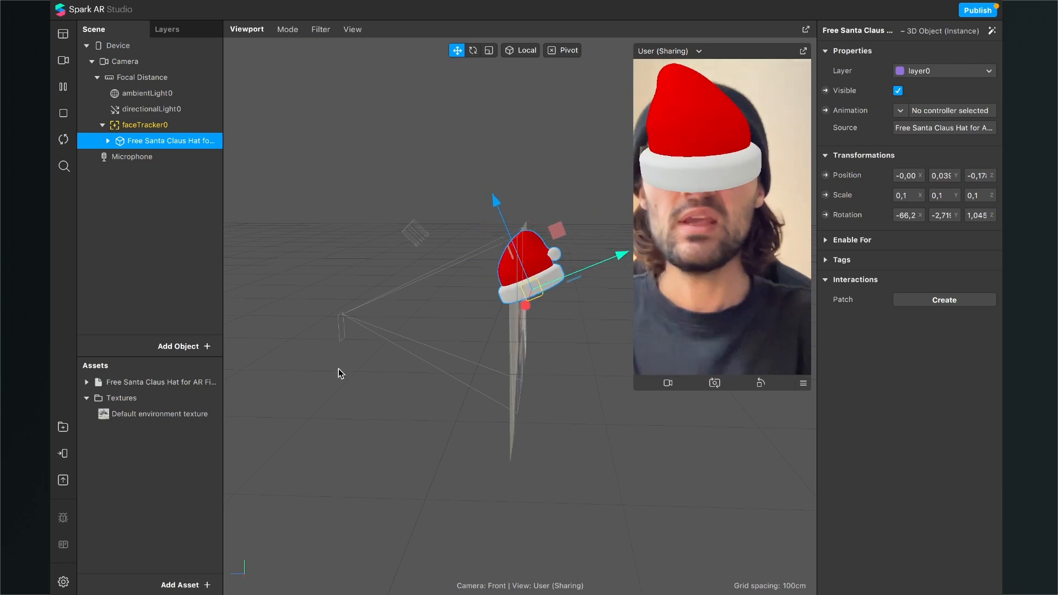
{"action": "right_click_drag", "start_coordinate": [378, 366], "coordinate": [459, 363]}
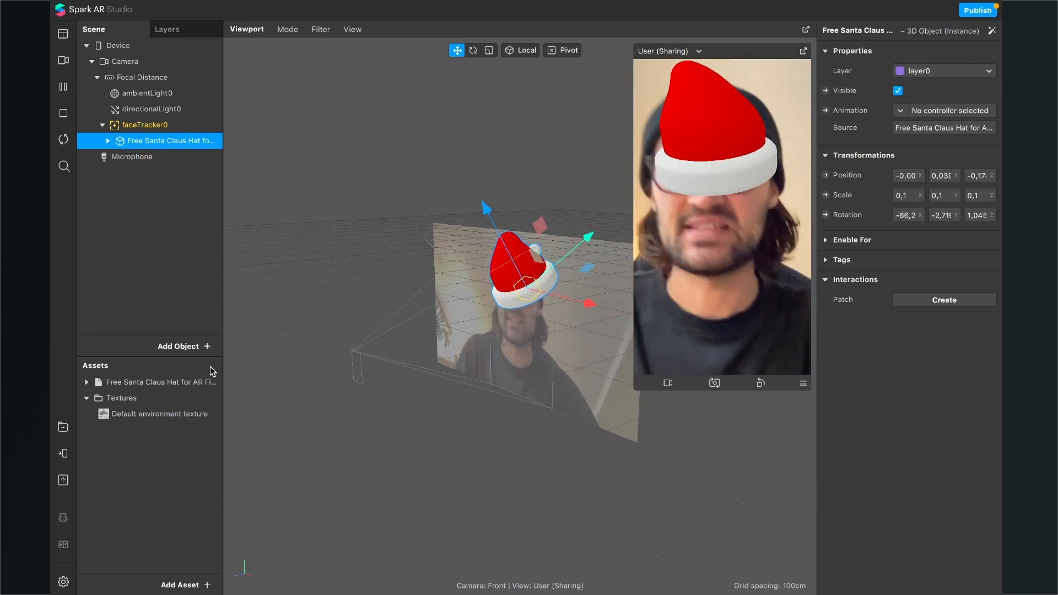
Step: Search the AR Library for "occluder" and import the Head Occluder block by Spark AR Assets
{"action": "left_click", "coordinate": [59, 428]}
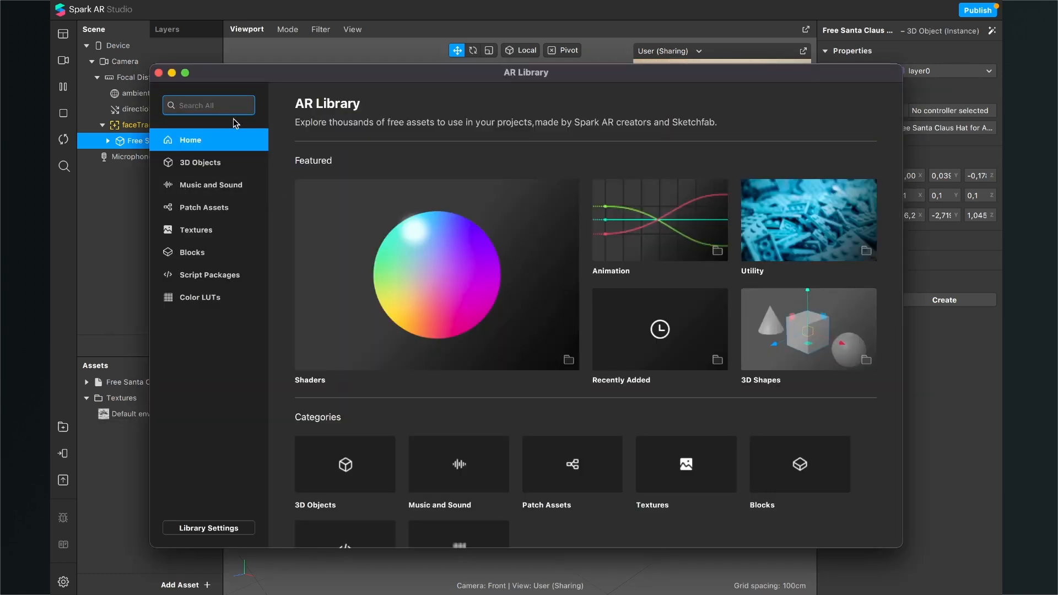
{"action": "type", "text": "occlu"}
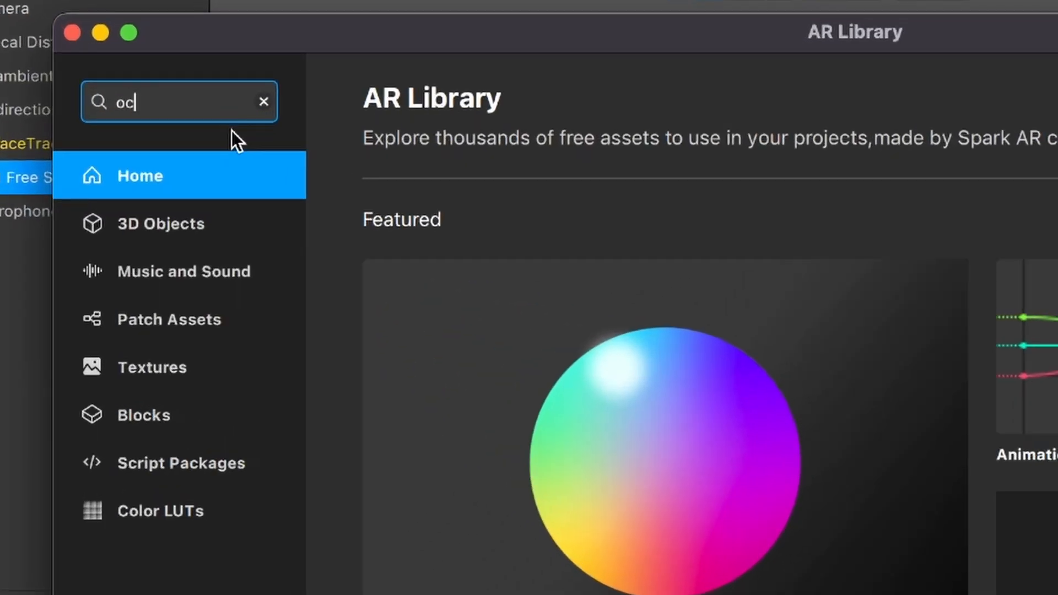
{"action": "type", "text": "der"}
{"action": "key", "text": "Return"}
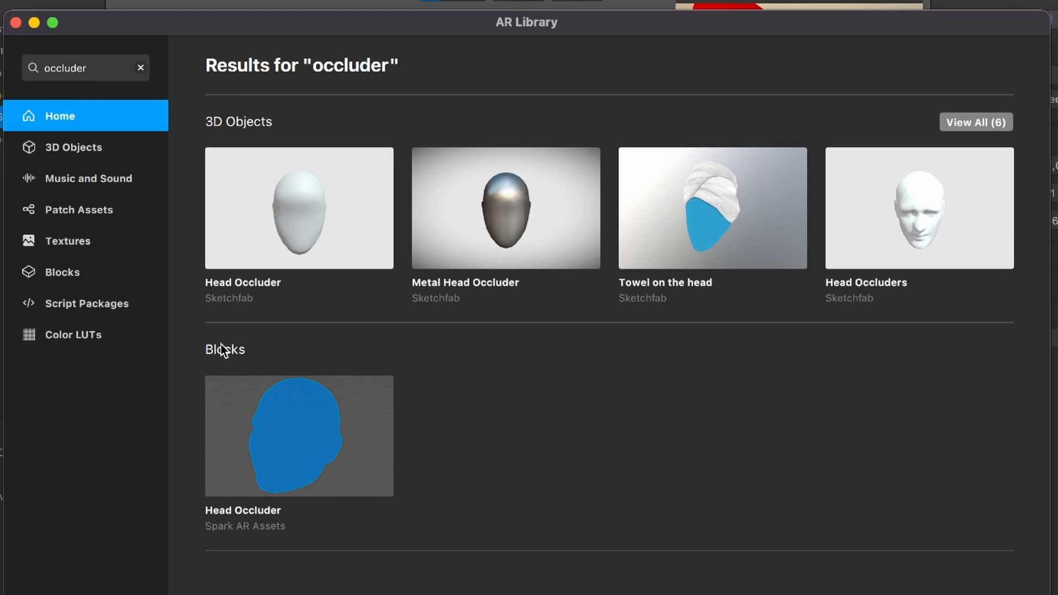
{"action": "left_click", "coordinate": [297, 468]}
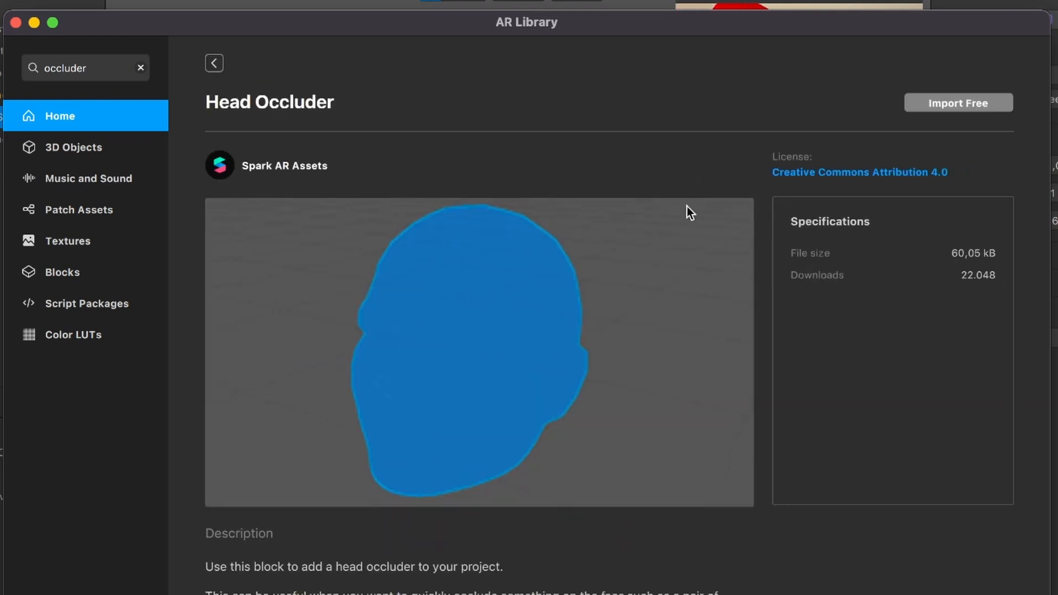
{"action": "left_click", "coordinate": [967, 95]}
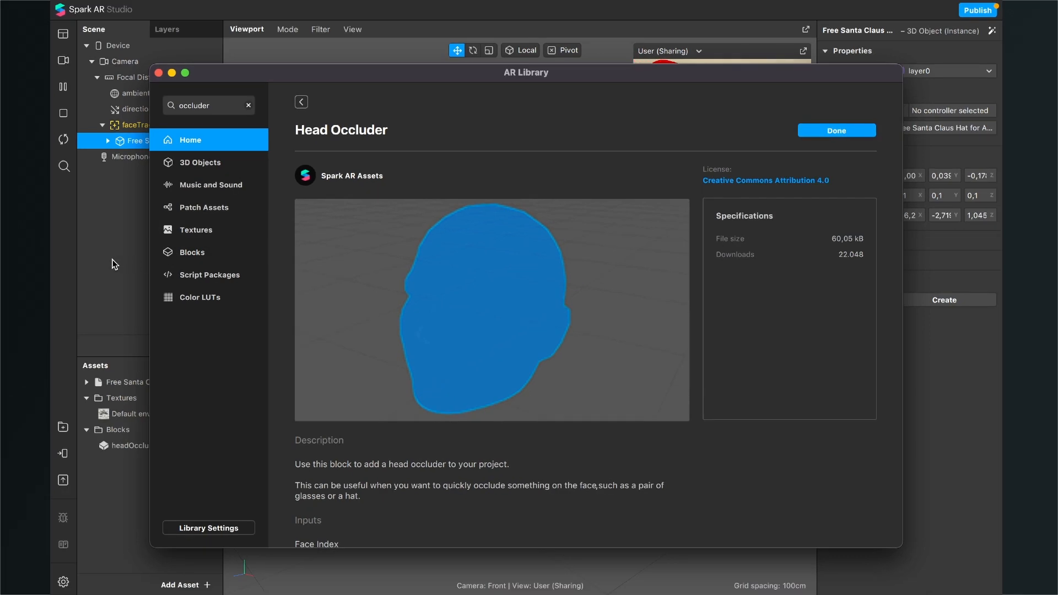
{"action": "left_click", "coordinate": [113, 264]}
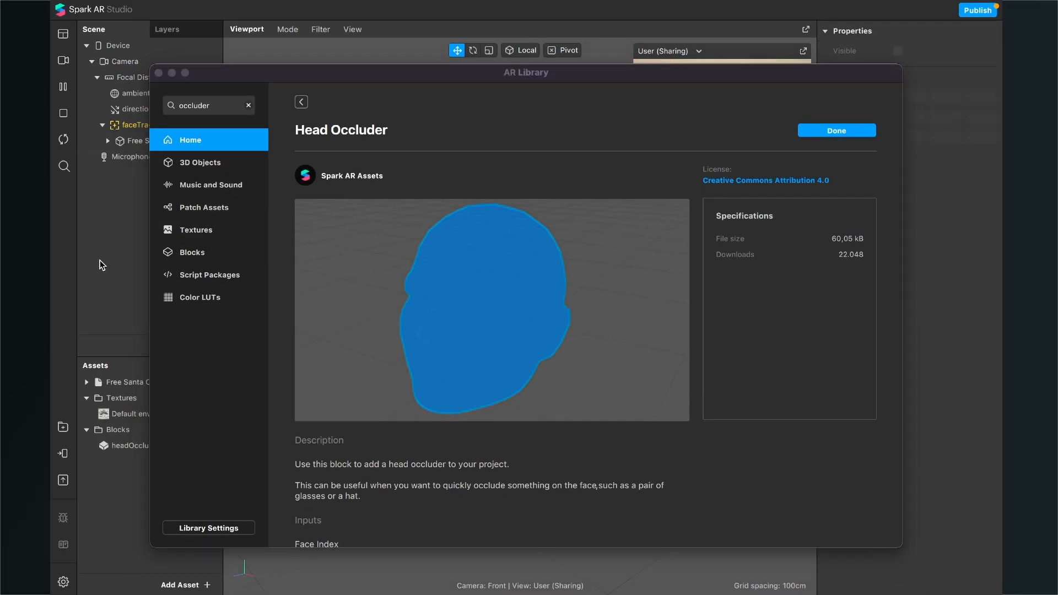
{"action": "left_click", "coordinate": [158, 73]}
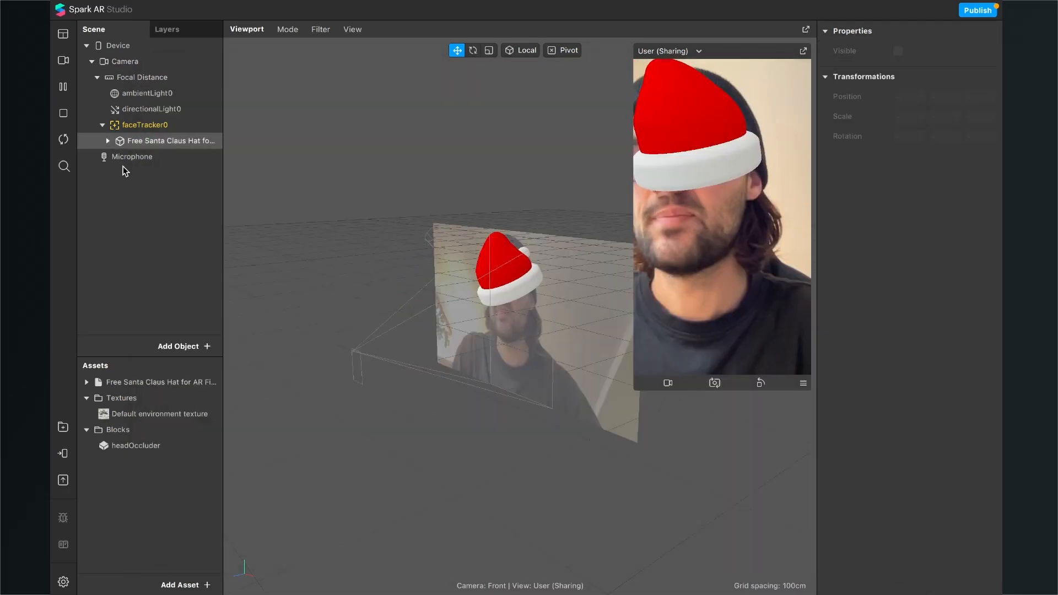
Step: Add the headOccluder block to the scene and place it above faceTracker0 in the object hierarchy
{"action": "left_click_drag", "start_coordinate": [131, 445], "coordinate": [131, 252]}
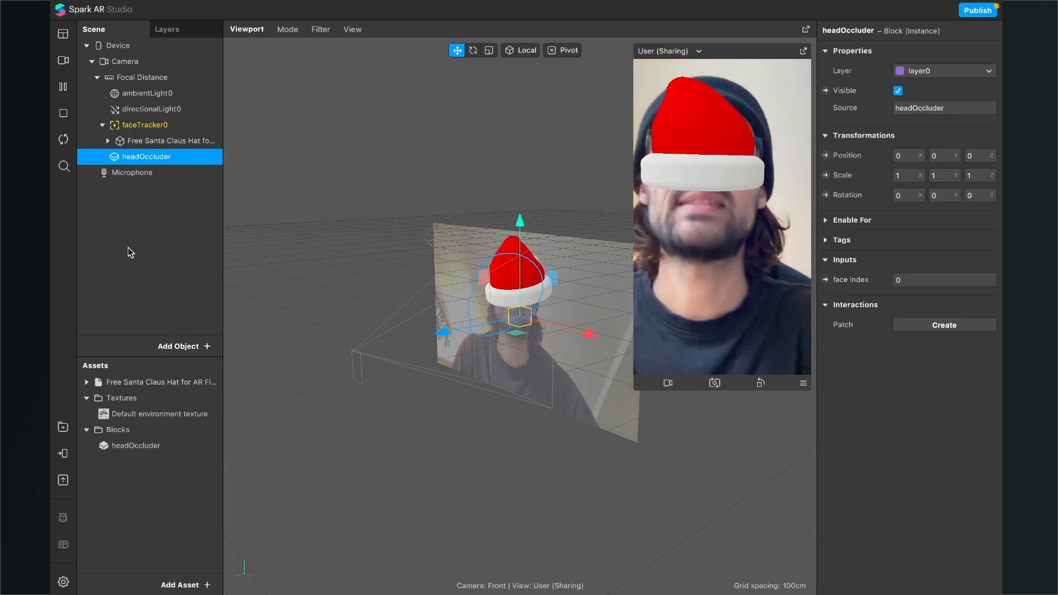
{"action": "right_click_drag", "start_coordinate": [576, 379], "coordinate": [464, 365]}
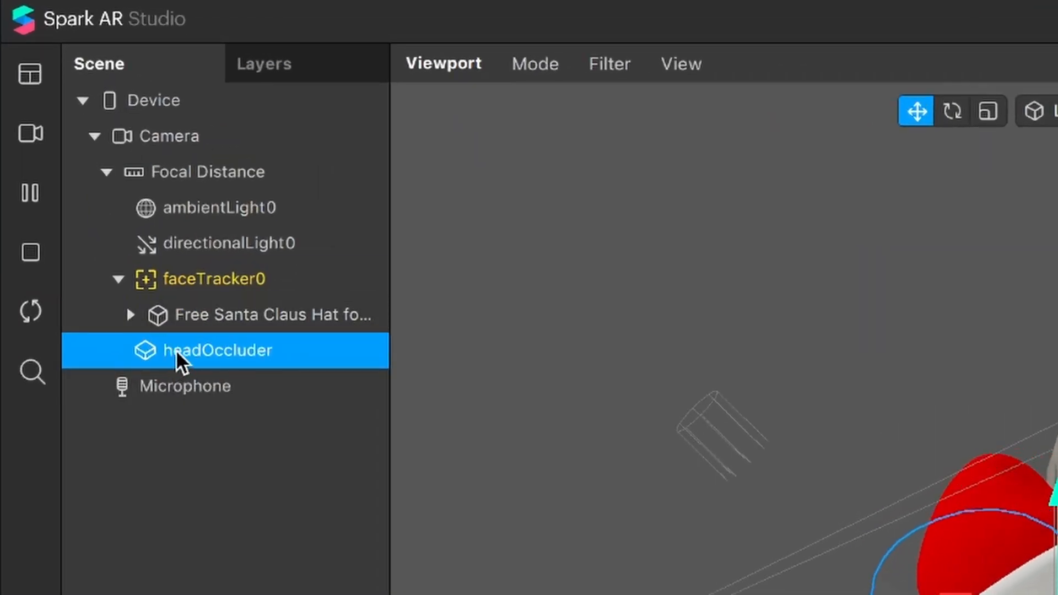
{"action": "left_click_drag", "start_coordinate": [176, 349], "coordinate": [175, 251]}
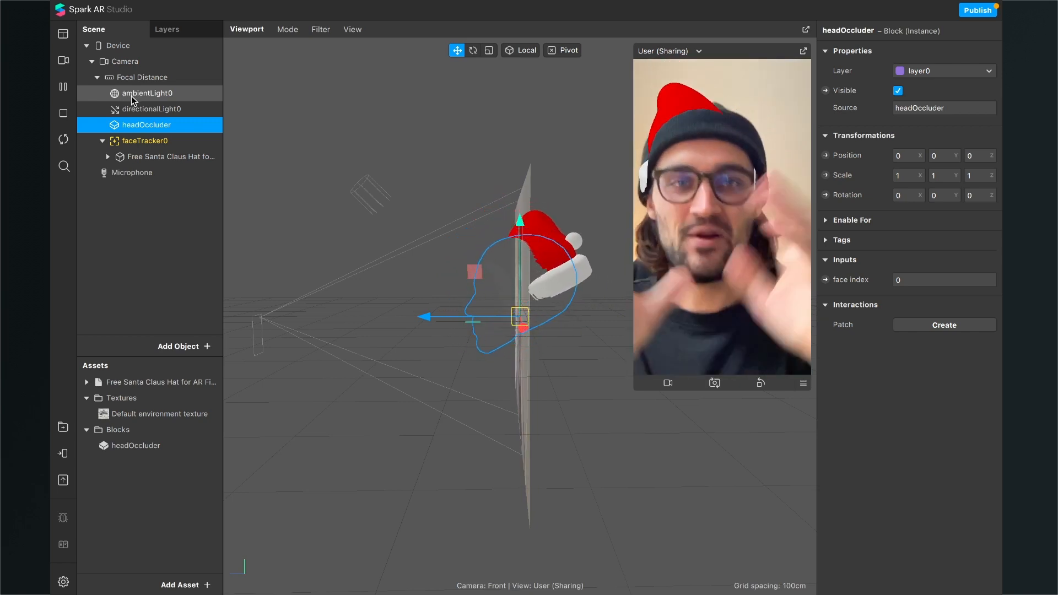
Step: Rotate the Santa hat to about -98° on X and reposition it so its brim sits on the forehead above the glasses
{"action": "left_click", "coordinate": [141, 159]}
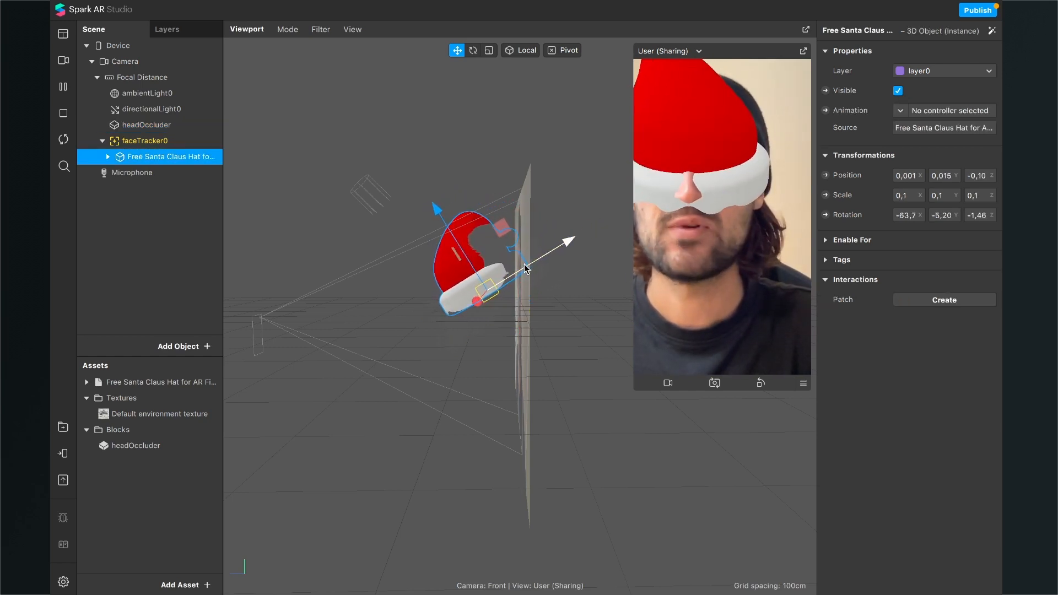
{"action": "left_click", "coordinate": [476, 51]}
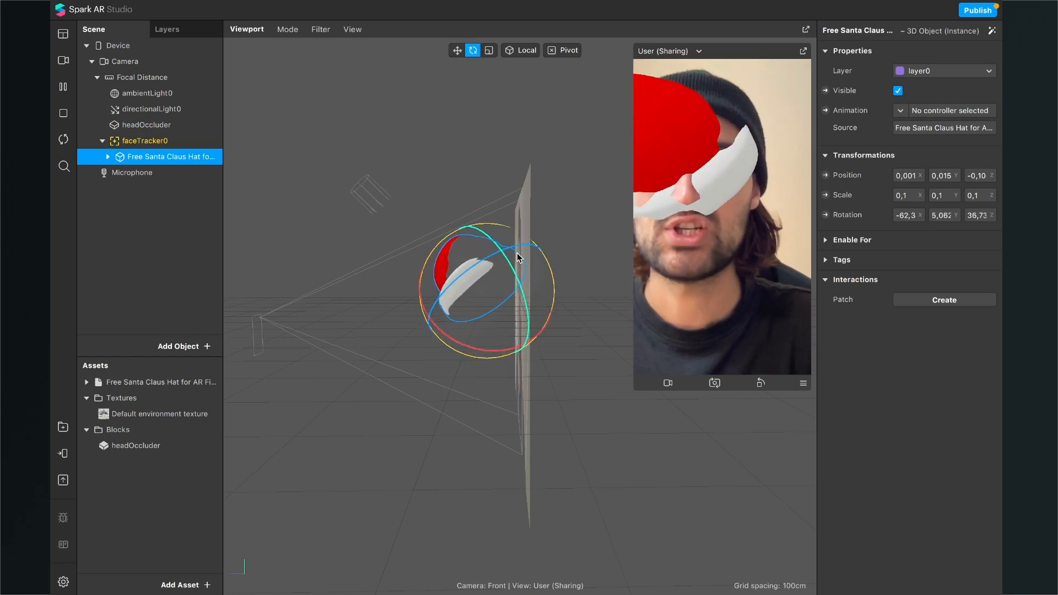
{"action": "left_click_drag", "start_coordinate": [378, 284], "coordinate": [418, 328]}
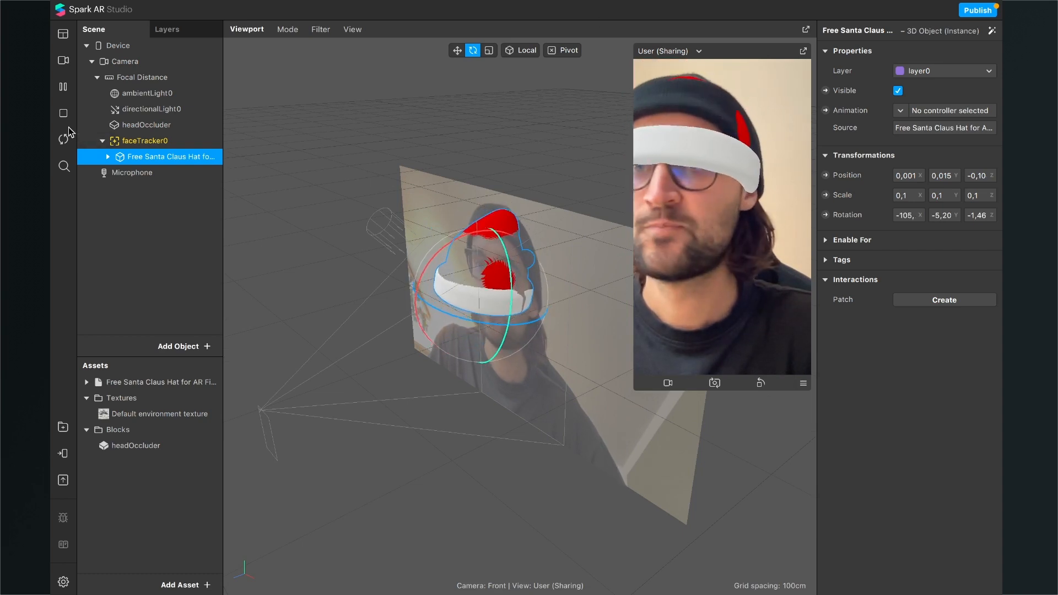
{"action": "left_click", "coordinate": [457, 51]}
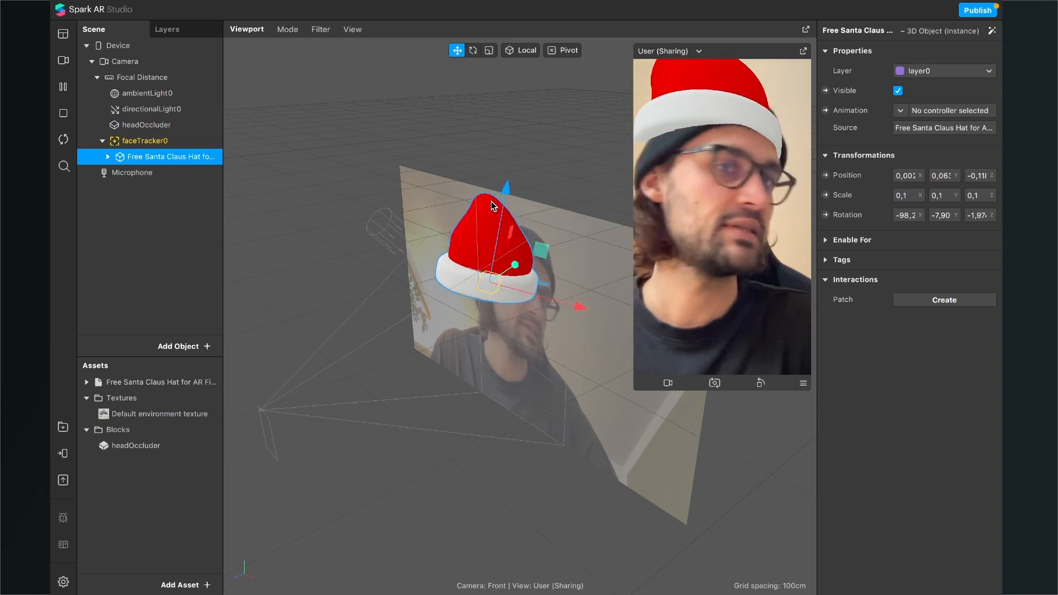
Step: Set the Santa hat's scale to 0.12 on the X, Y and Z axes
{"action": "left_click", "coordinate": [911, 197]}
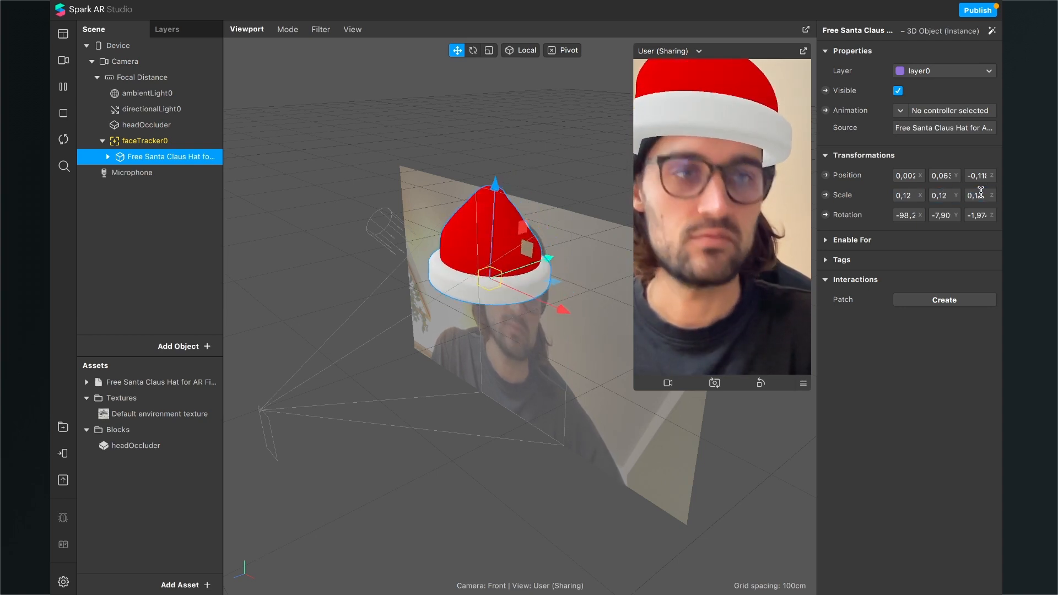
{"action": "type", "text": "2"}
{"action": "key", "text": "Return"}
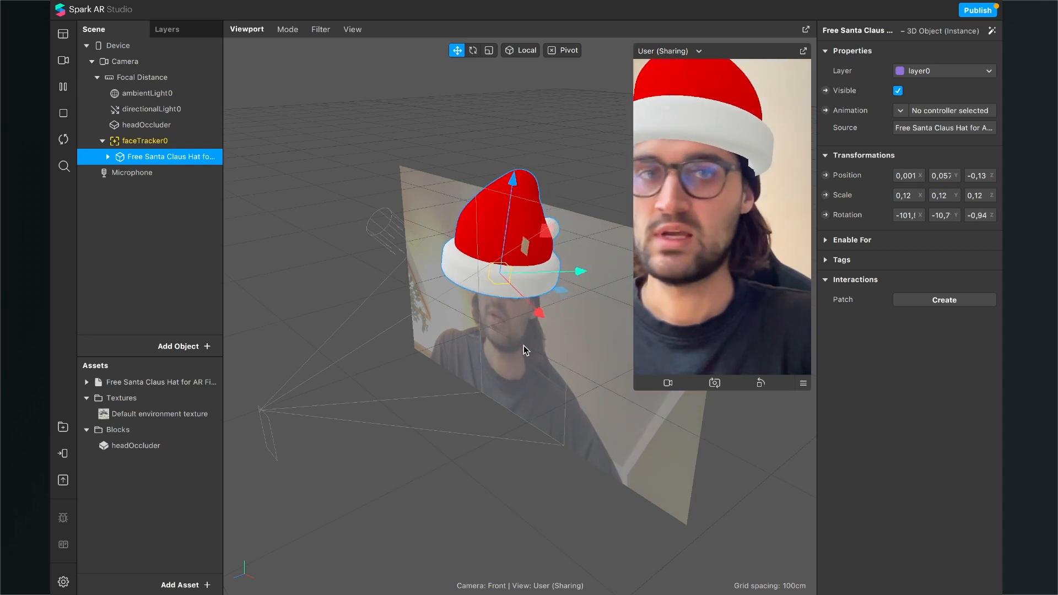
Step: Tilt the Santa hat backward to about -107° on X and shift it to about 0.061 in Y and -0.12 in Z
{"action": "left_click_drag", "start_coordinate": [525, 350], "coordinate": [444, 329]}
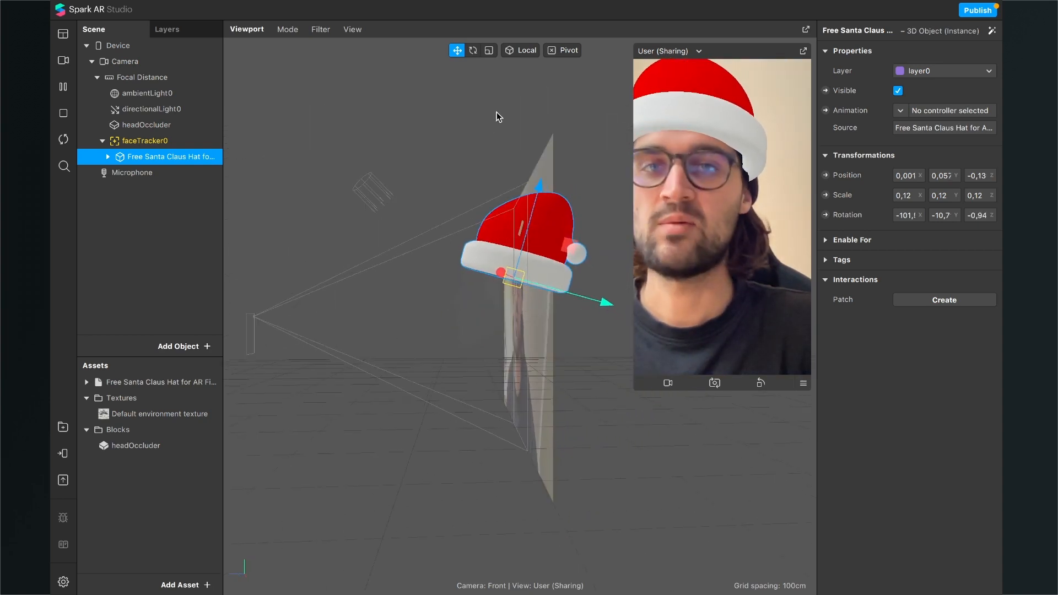
{"action": "left_click", "coordinate": [472, 50]}
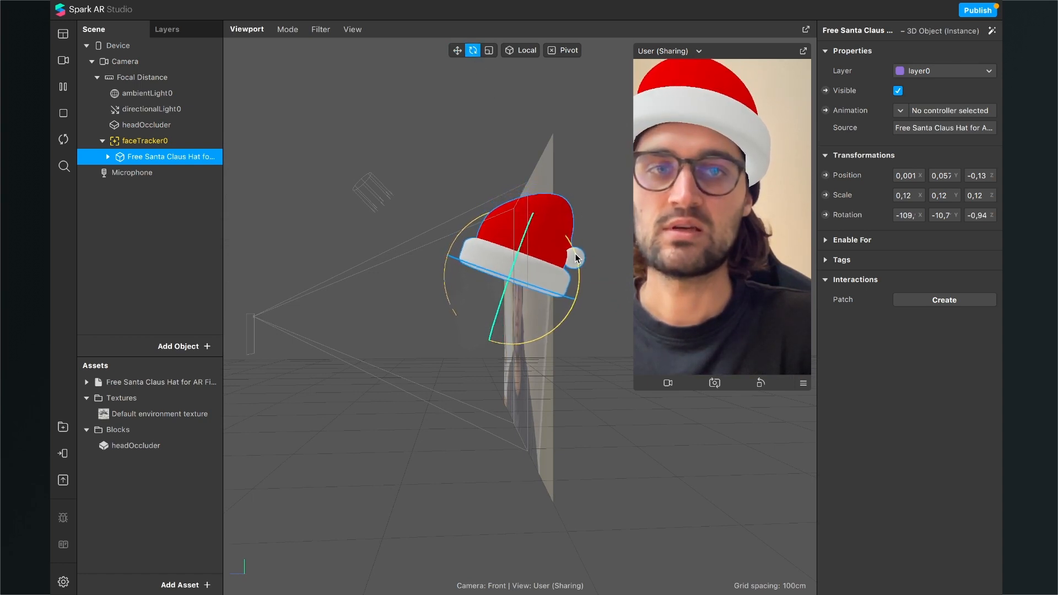
{"action": "left_click_drag", "start_coordinate": [577, 258], "coordinate": [570, 260]}
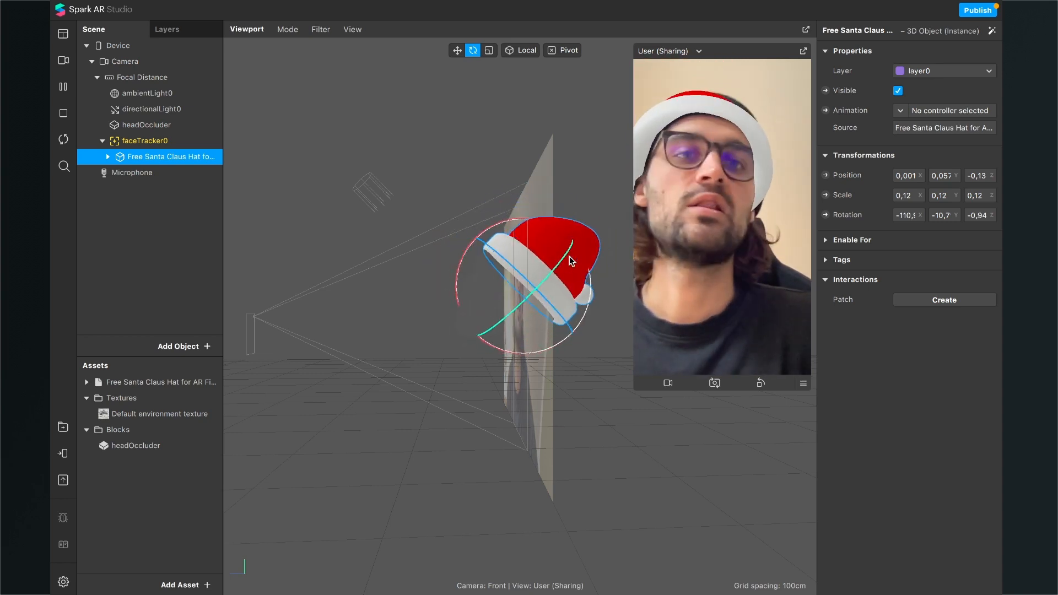
{"action": "left_click", "coordinate": [457, 51]}
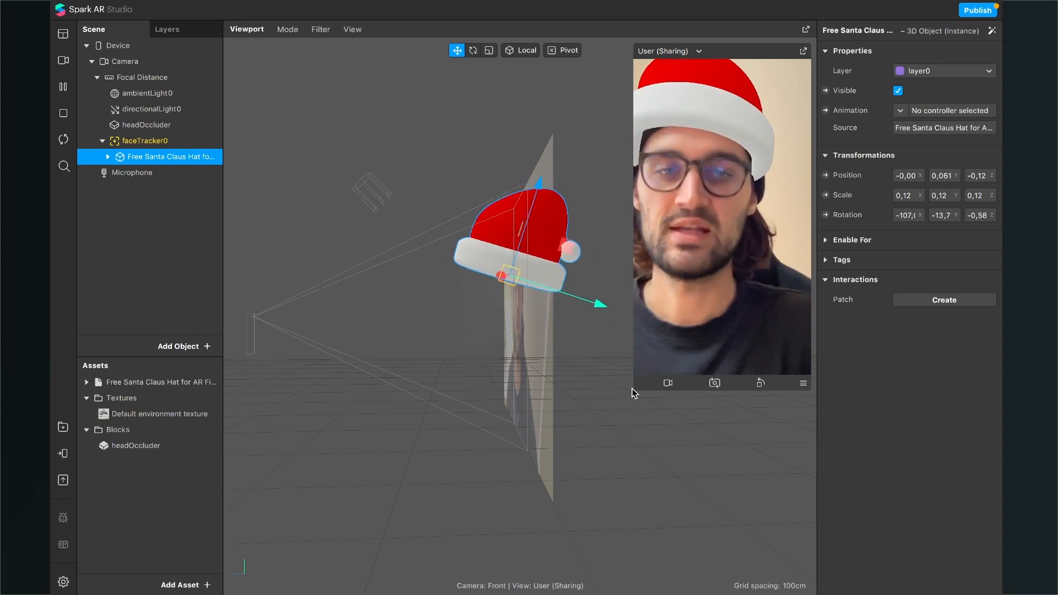
Step: Enlarge the preview slightly and add a Particle System object to the scene
{"action": "left_click_drag", "start_coordinate": [634, 388], "coordinate": [627, 392]}
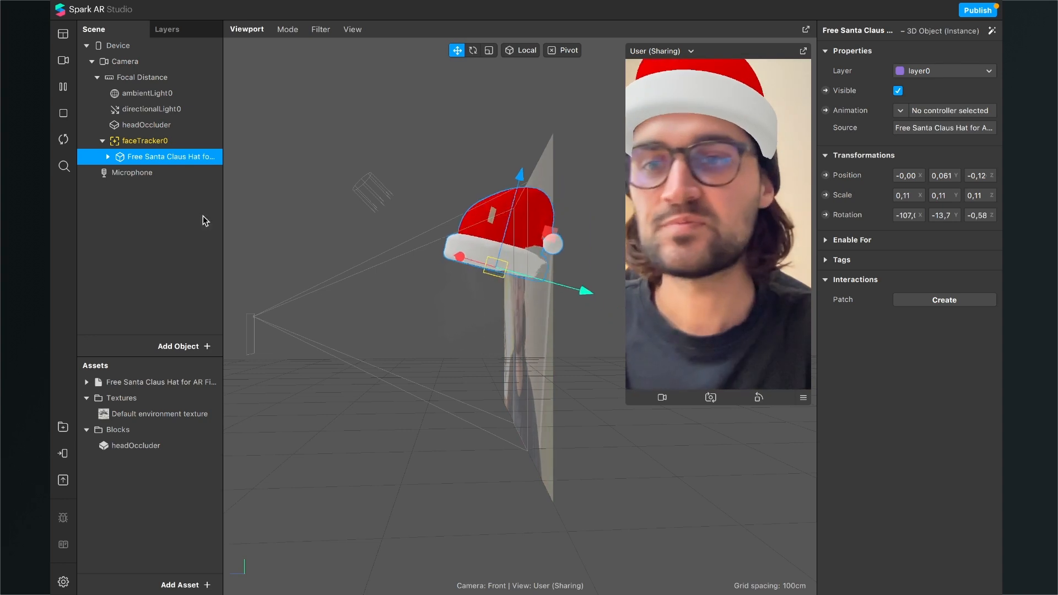
{"action": "left_click", "coordinate": [189, 345]}
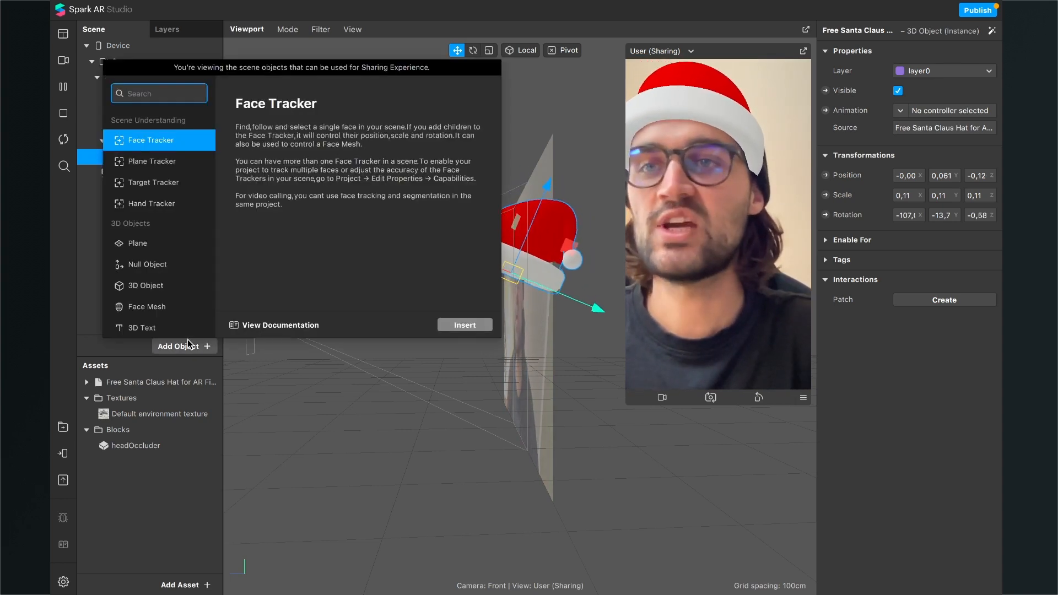
{"action": "type", "text": "emi"}
{"action": "key", "text": "BackSpace"}
{"action": "key", "text": "BackSpace"}
{"action": "key", "text": "BackSpace"}
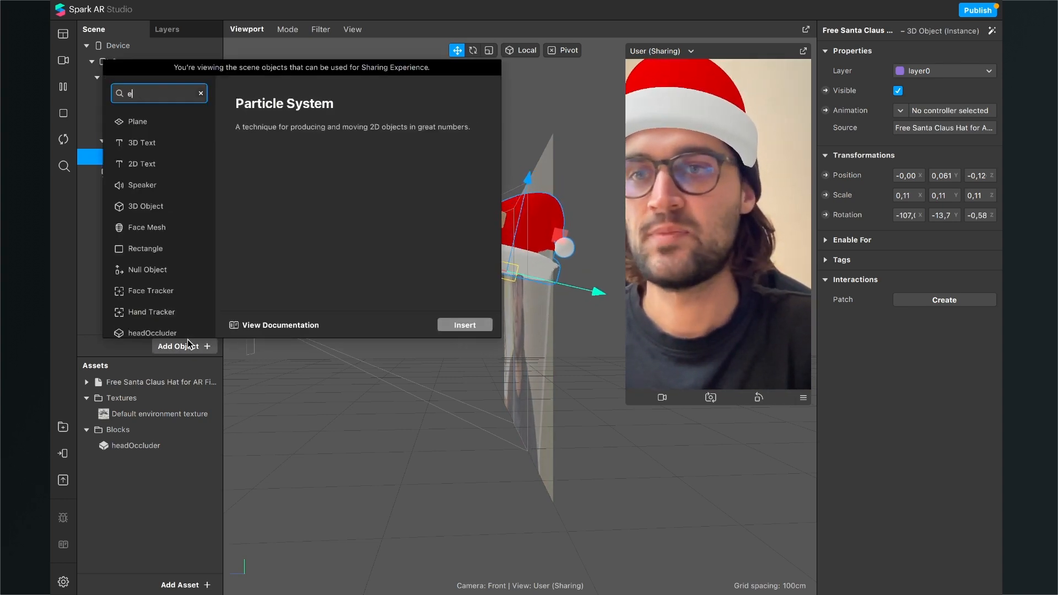
{"action": "type", "text": "pa"}
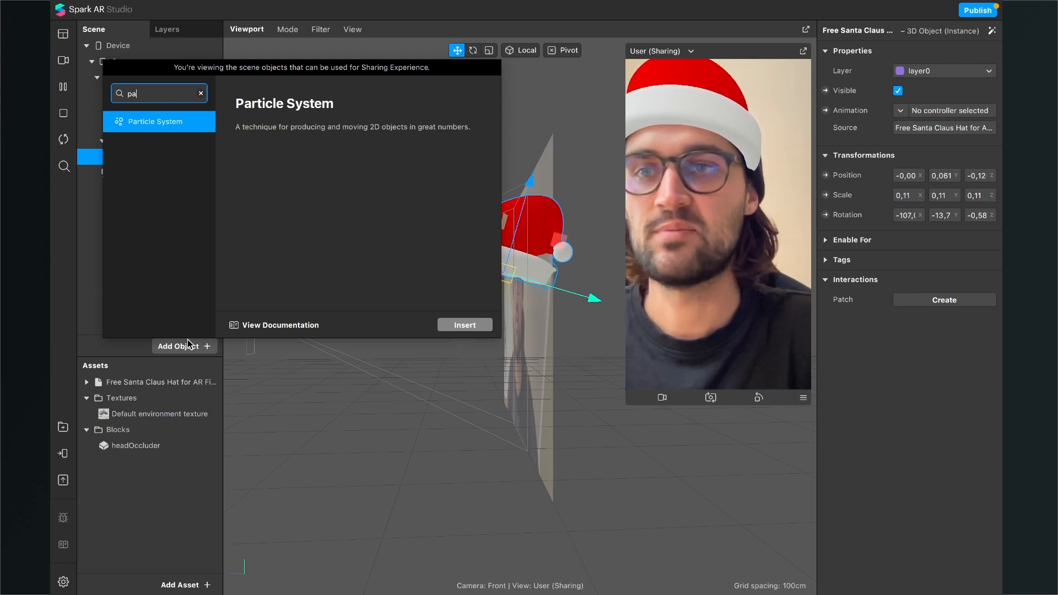
{"action": "key", "text": "Return"}
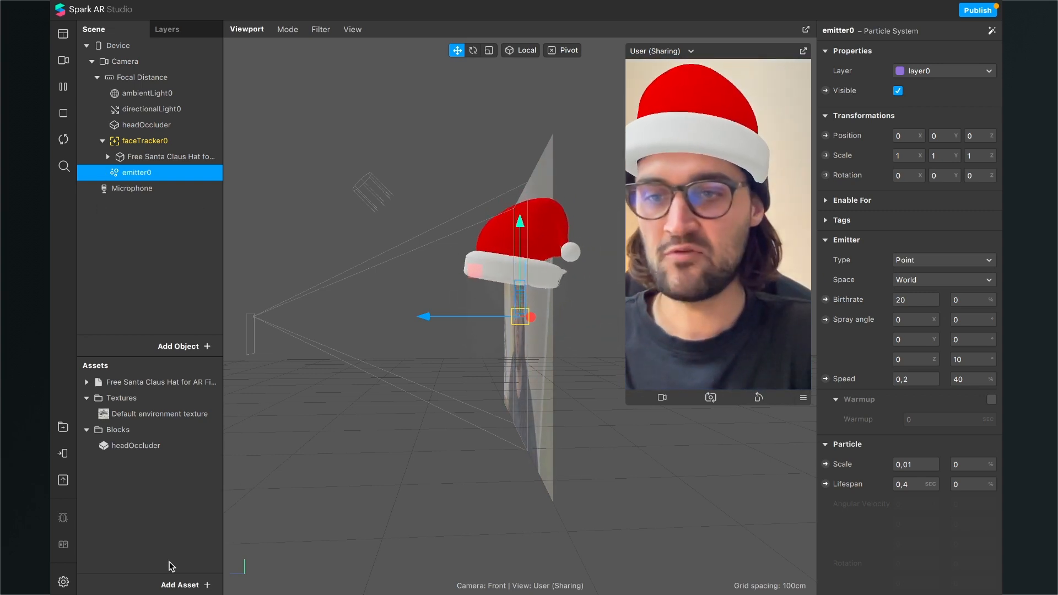
Step: Create a new material asset and keep its default name
{"action": "left_click", "coordinate": [185, 584]}
{"action": "left_click", "coordinate": [230, 495]}
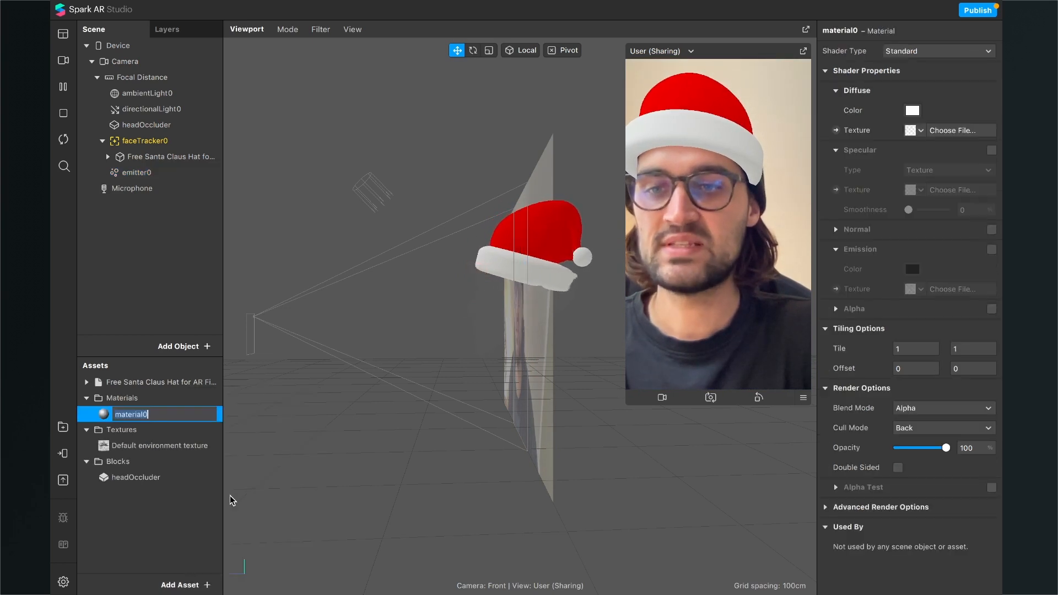
{"action": "key", "text": "Return"}
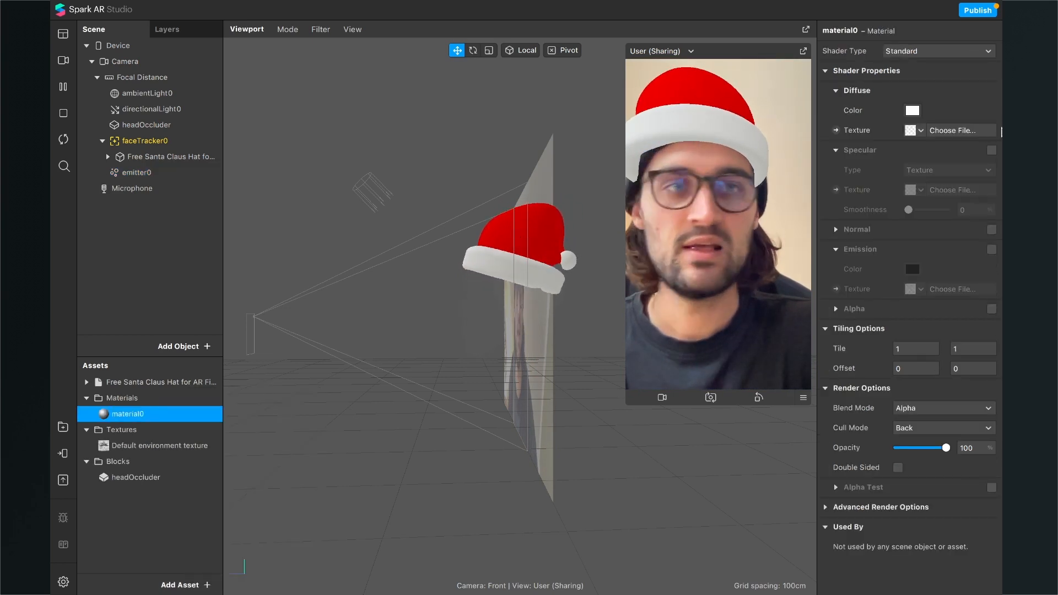
Step: Set the new material's shader type to Flat and keep its diffuse color white
{"action": "left_click", "coordinate": [926, 51]}
{"action": "left_click", "coordinate": [919, 52]}
{"action": "left_click", "coordinate": [913, 110]}
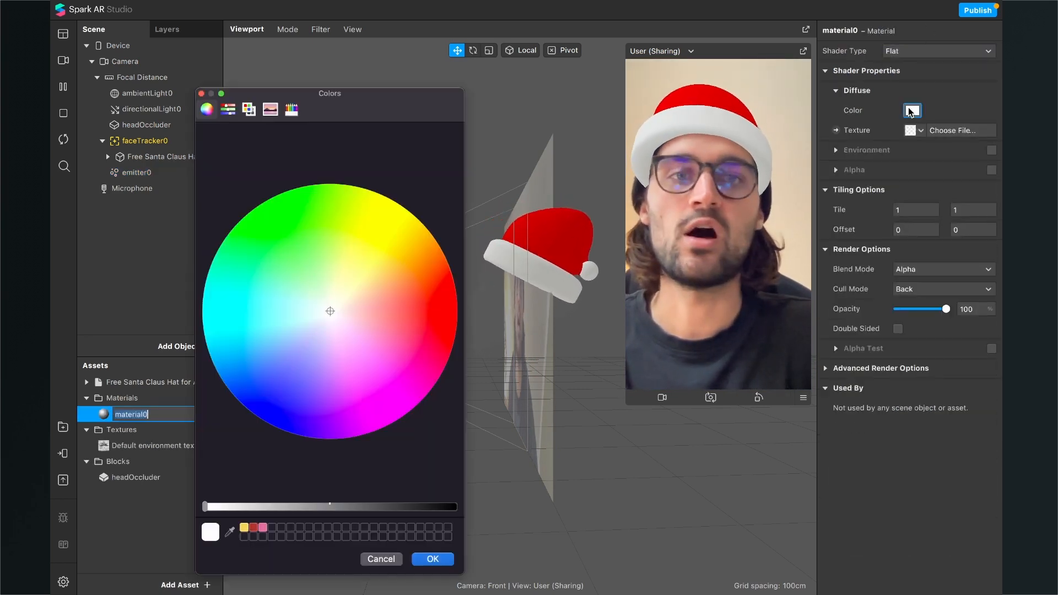
{"action": "left_click_drag", "start_coordinate": [250, 505], "coordinate": [204, 507]}
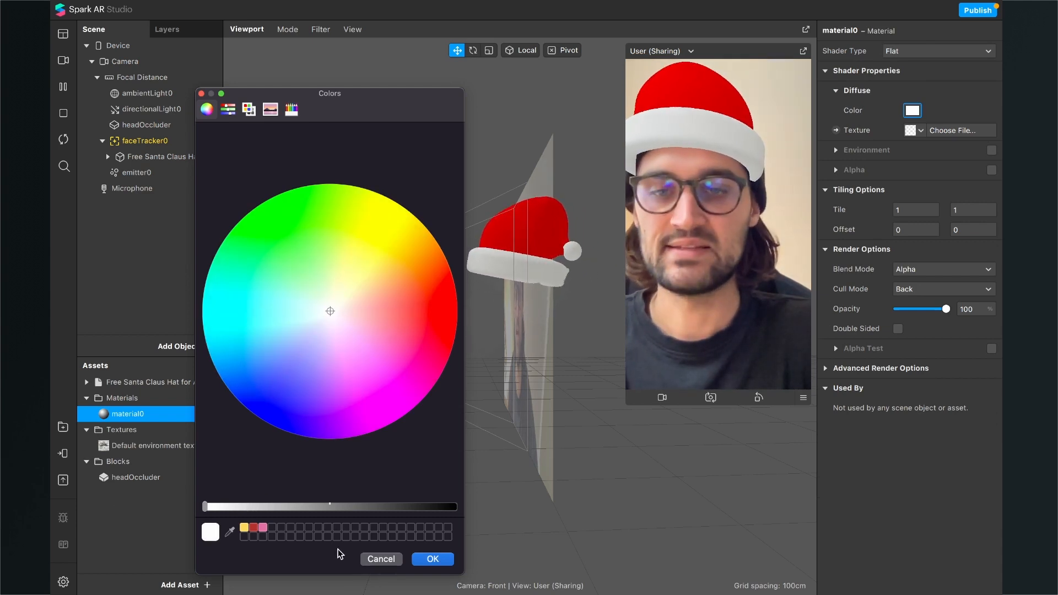
{"action": "left_click", "coordinate": [432, 560]}
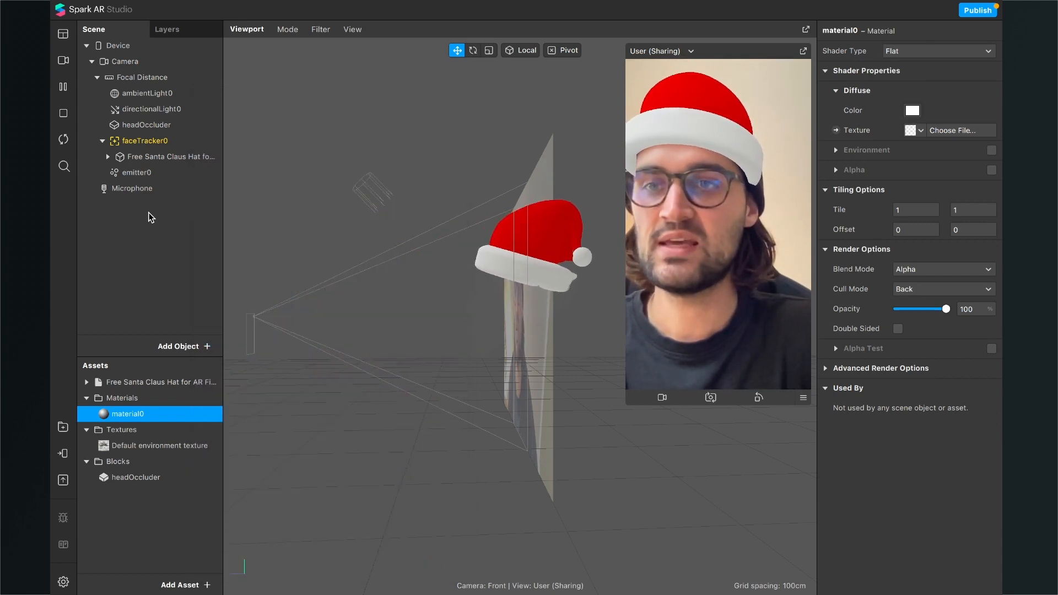
Step: Assign material0 to the emitter0 particle system
{"action": "left_click", "coordinate": [134, 173]}
{"action": "scroll", "coordinate": [937, 382], "scroll_direction": "down", "scroll_amount": 5}
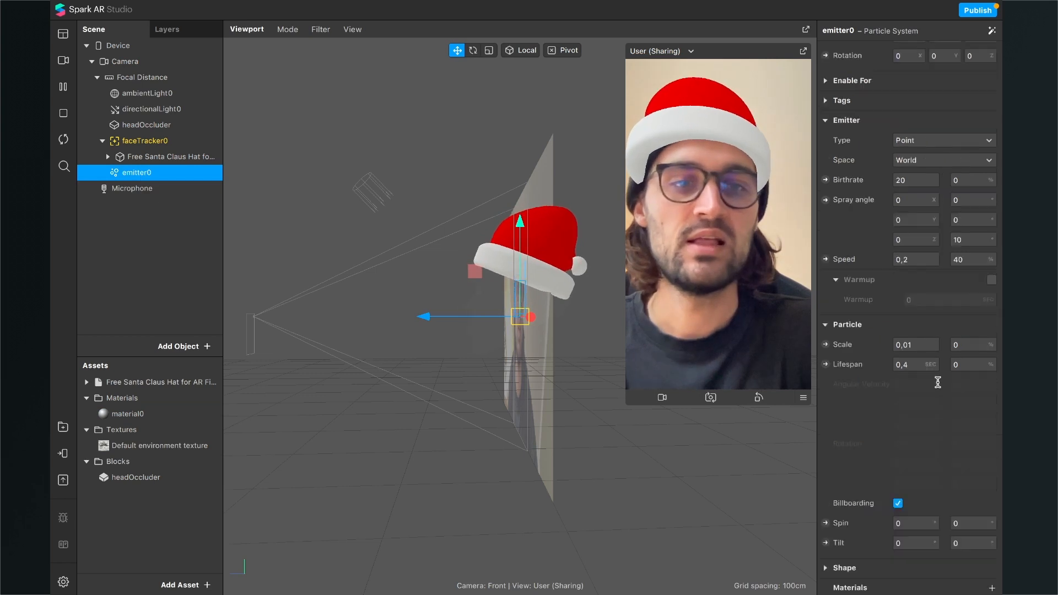
{"action": "scroll", "coordinate": [932, 386], "scroll_direction": "up", "scroll_amount": 2}
{"action": "scroll", "coordinate": [872, 434], "scroll_direction": "down", "scroll_amount": 4}
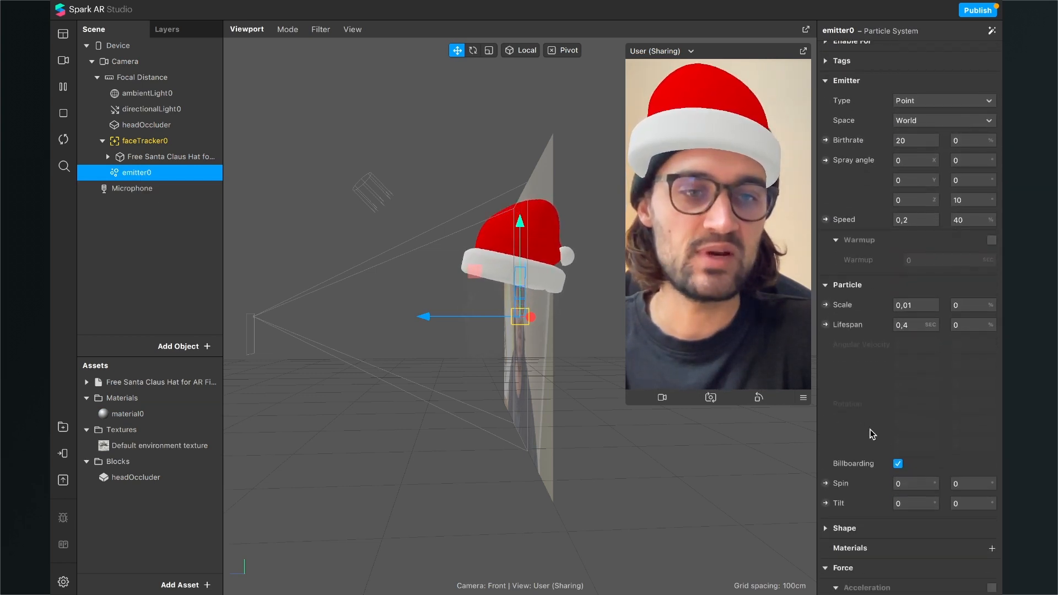
{"action": "left_click", "coordinate": [992, 524]}
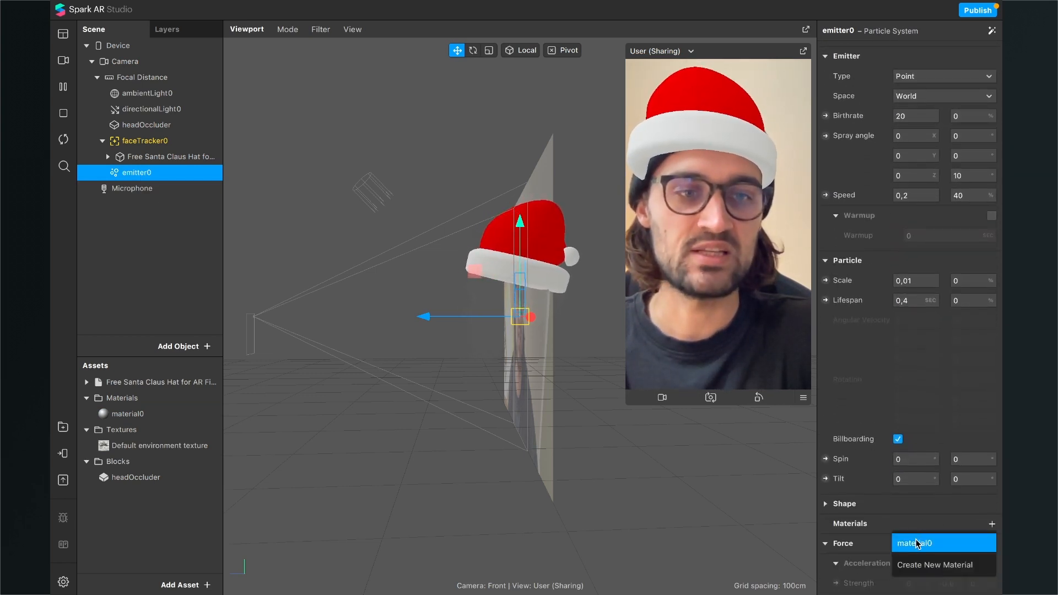
{"action": "left_click", "coordinate": [918, 544]}
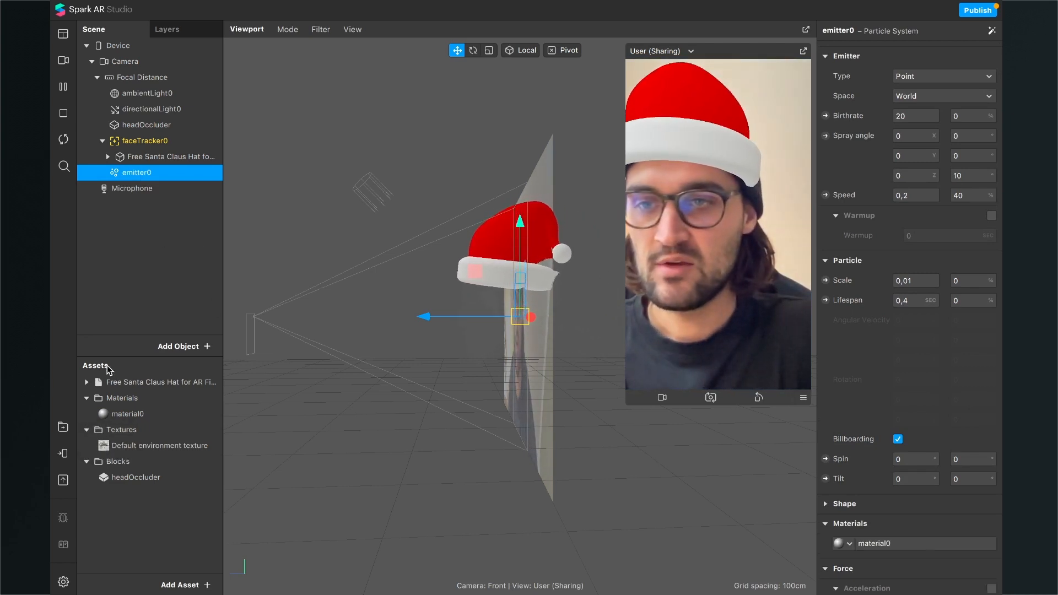
Step: Disable depth testing and writing to the depth buffer in material0's advanced render options
{"action": "double_click", "coordinate": [144, 417]}
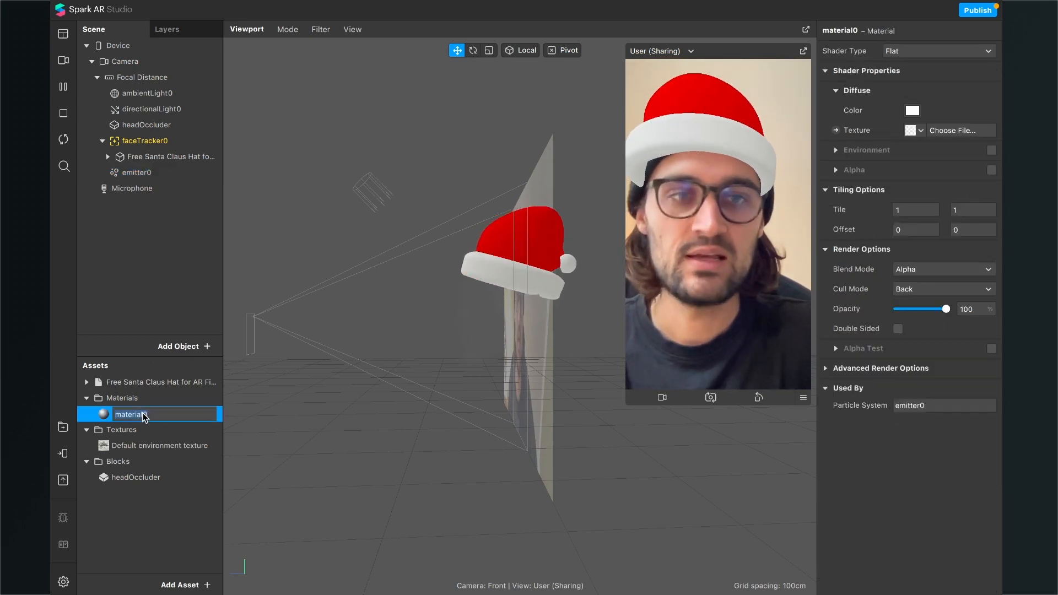
{"action": "key", "text": "Return"}
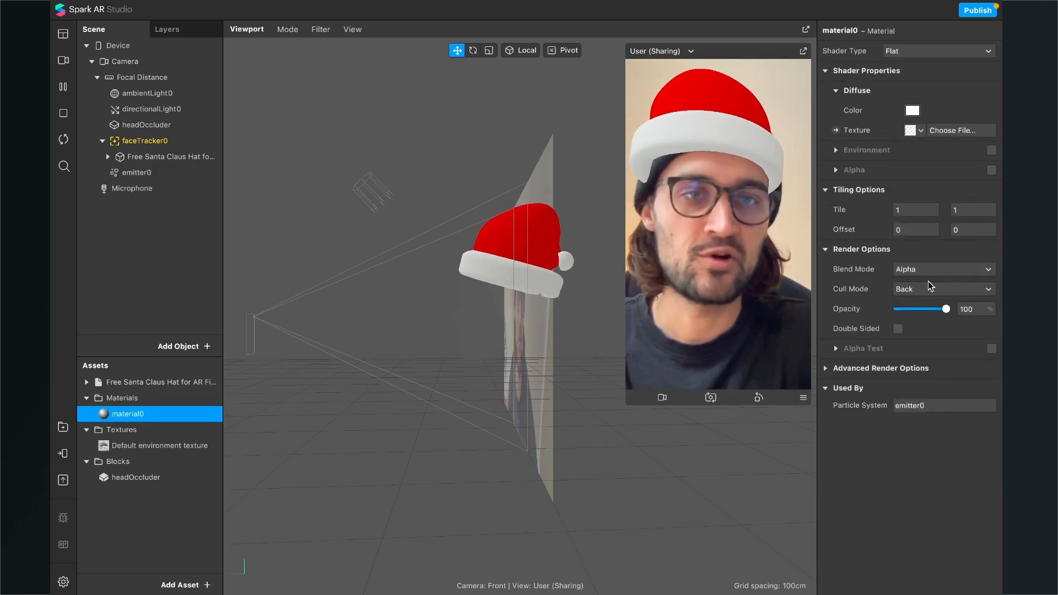
{"action": "left_click", "coordinate": [825, 369]}
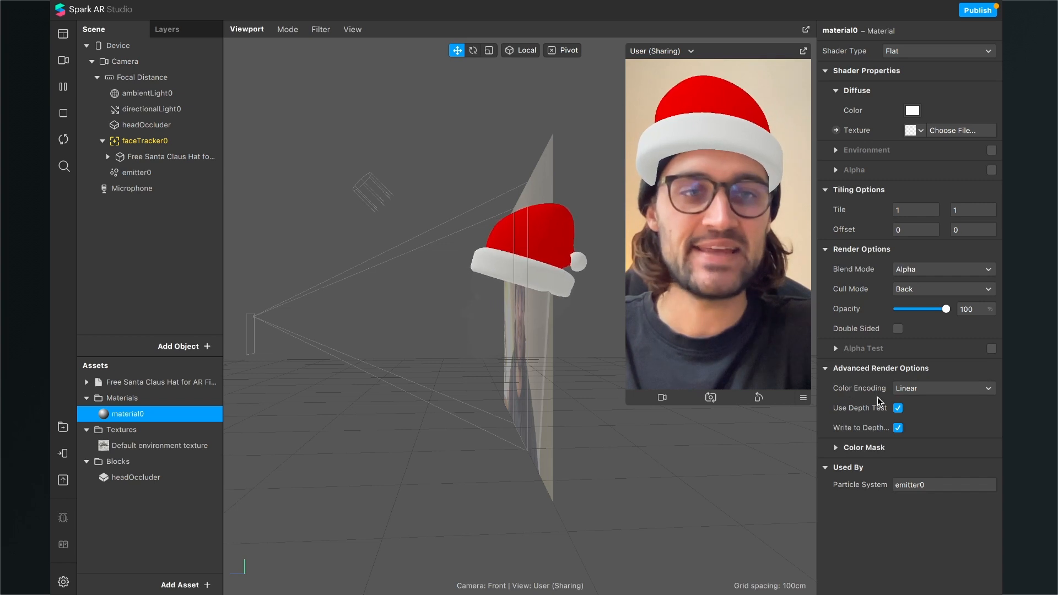
{"action": "left_click", "coordinate": [897, 428]}
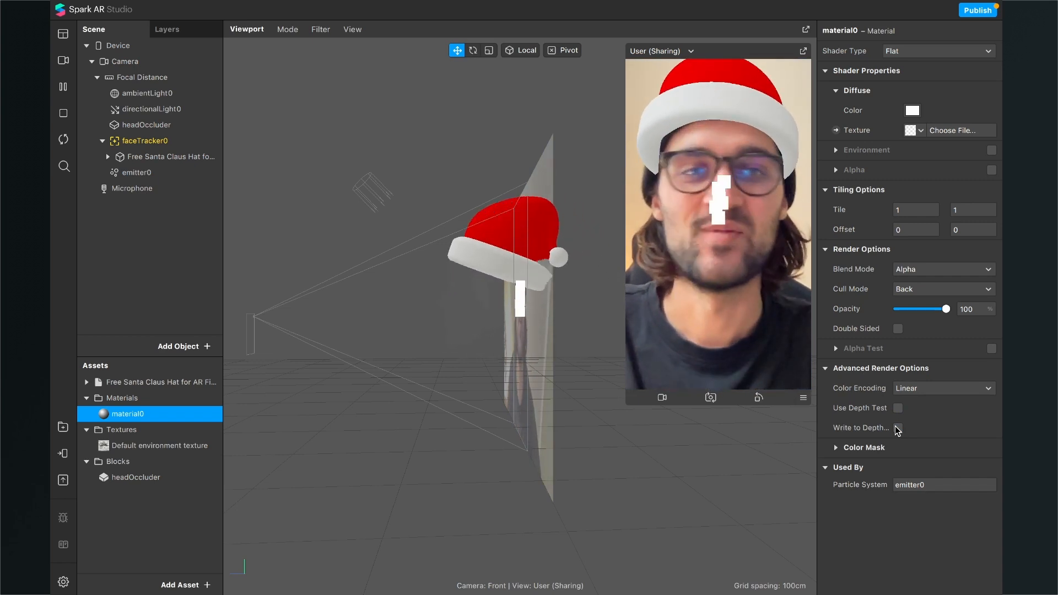
Step: Set emitter0's type to Line and place it above the hat, rotated about -179° on X to emit downward
{"action": "left_click", "coordinate": [174, 179]}
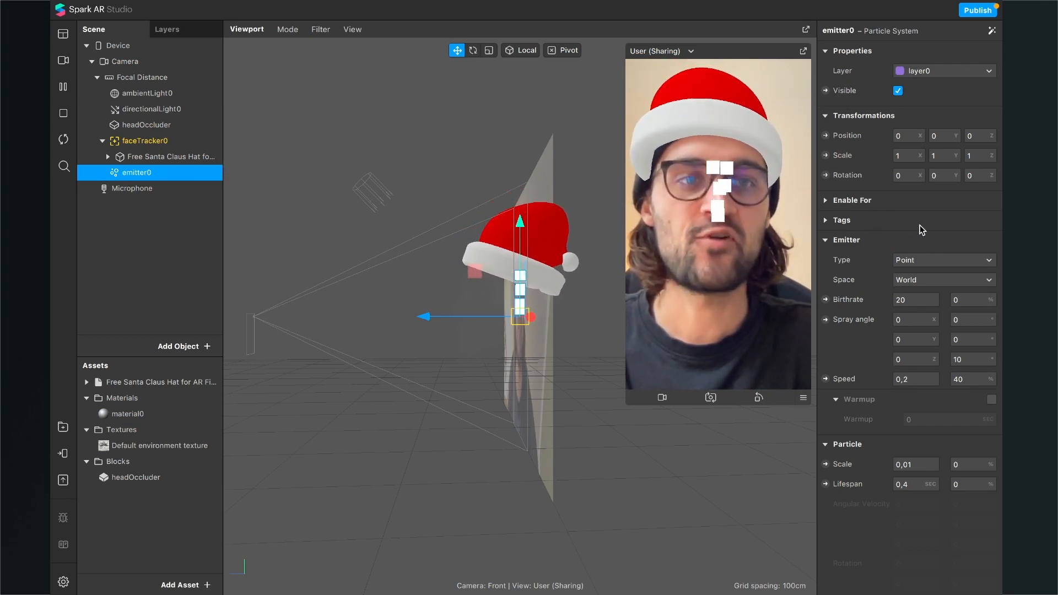
{"action": "left_click", "coordinate": [937, 259]}
{"action": "left_click", "coordinate": [937, 277]}
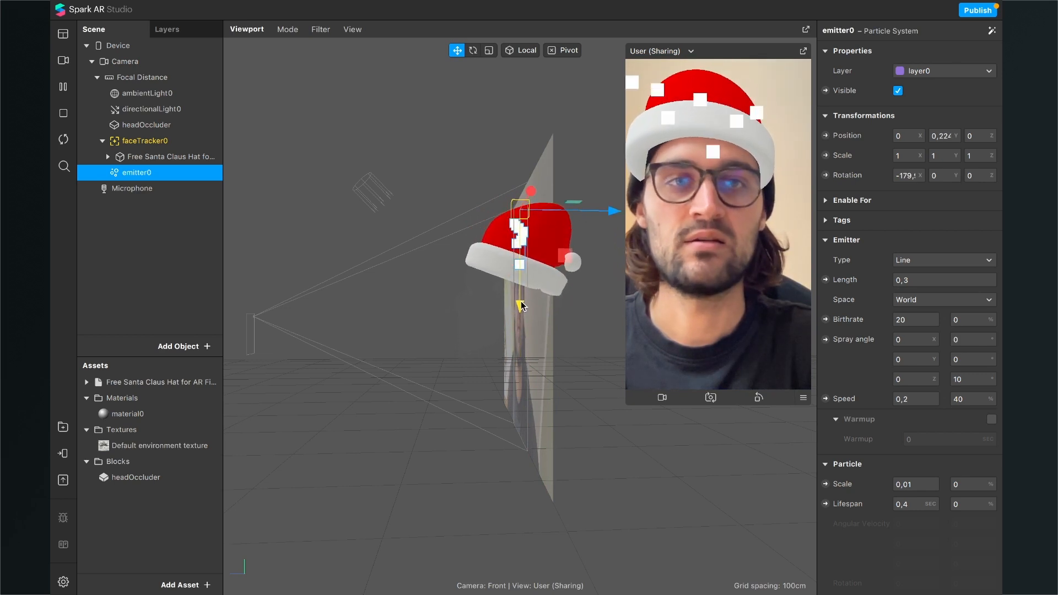
Step: Set emitter0's particle lifespan to 6 seconds and its speed to 0.1
{"action": "left_click_drag", "start_coordinate": [382, 381], "coordinate": [472, 404], "text": "alt"}
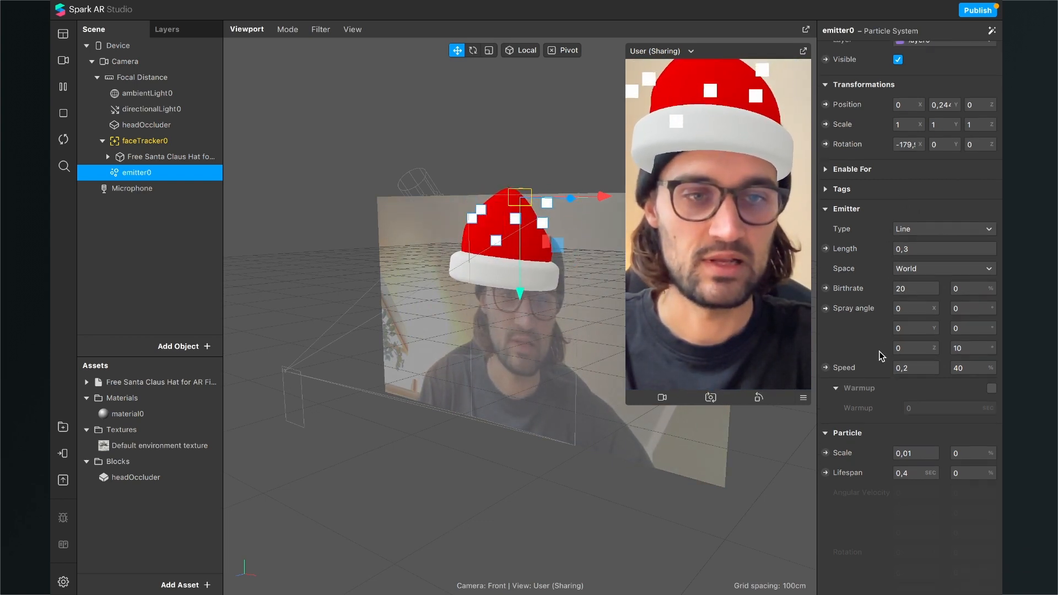
{"action": "scroll", "coordinate": [880, 356], "scroll_direction": "down", "scroll_amount": 2}
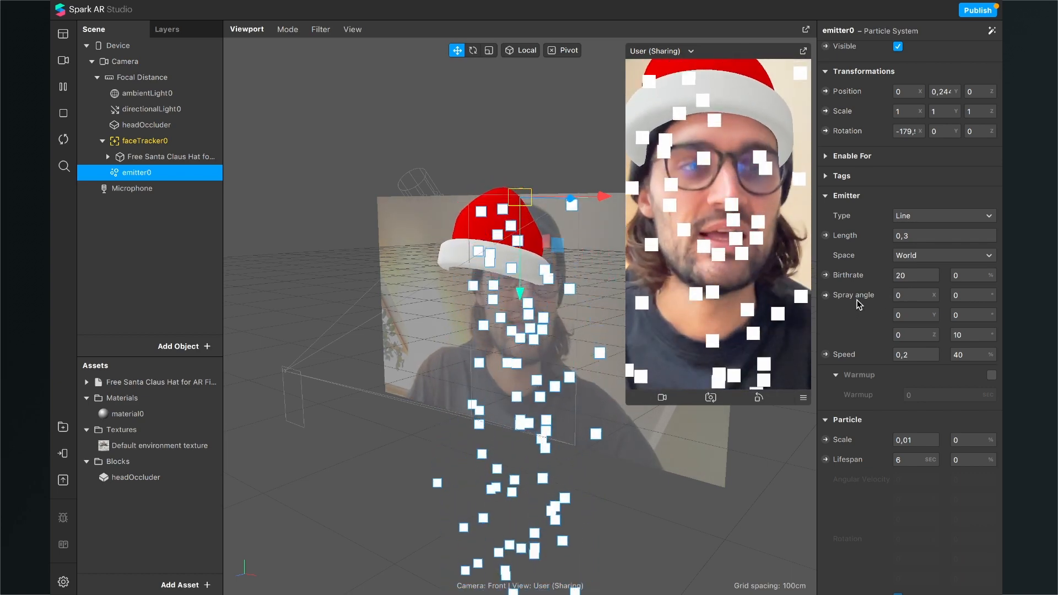
{"action": "scroll", "coordinate": [887, 323], "scroll_direction": "down", "scroll_amount": 1}
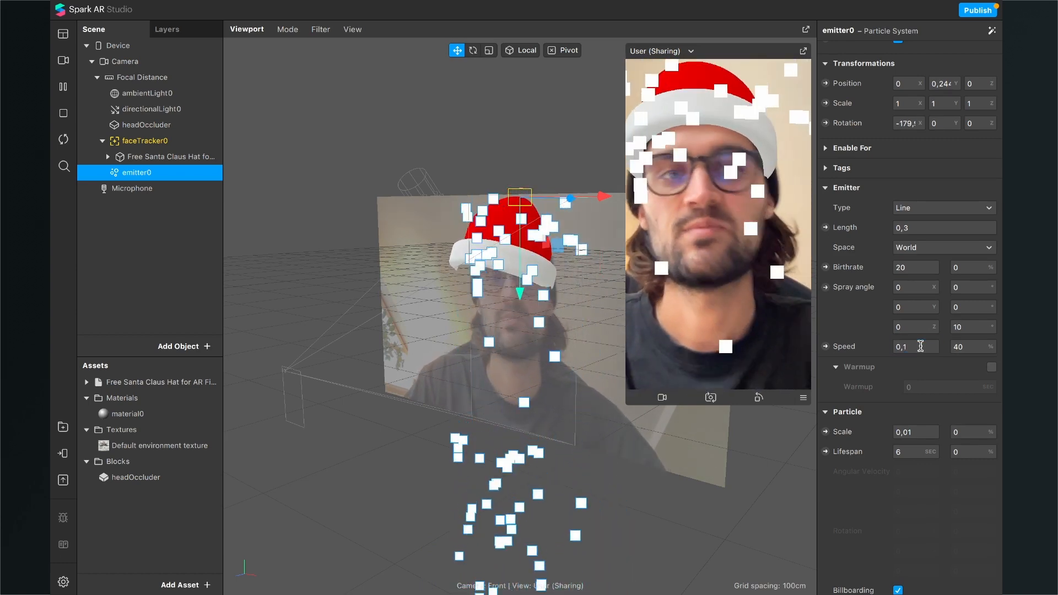
Step: Change emitter0's particle shape to Sphere
{"action": "scroll", "coordinate": [921, 346], "scroll_direction": "down", "scroll_amount": 2}
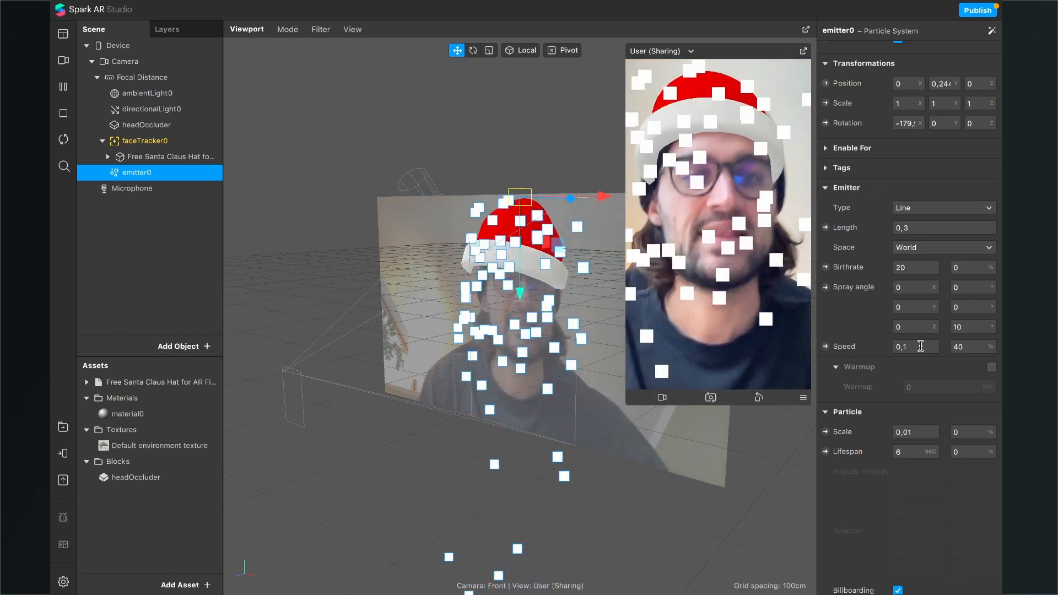
{"action": "scroll", "coordinate": [878, 384], "scroll_direction": "down", "scroll_amount": 1}
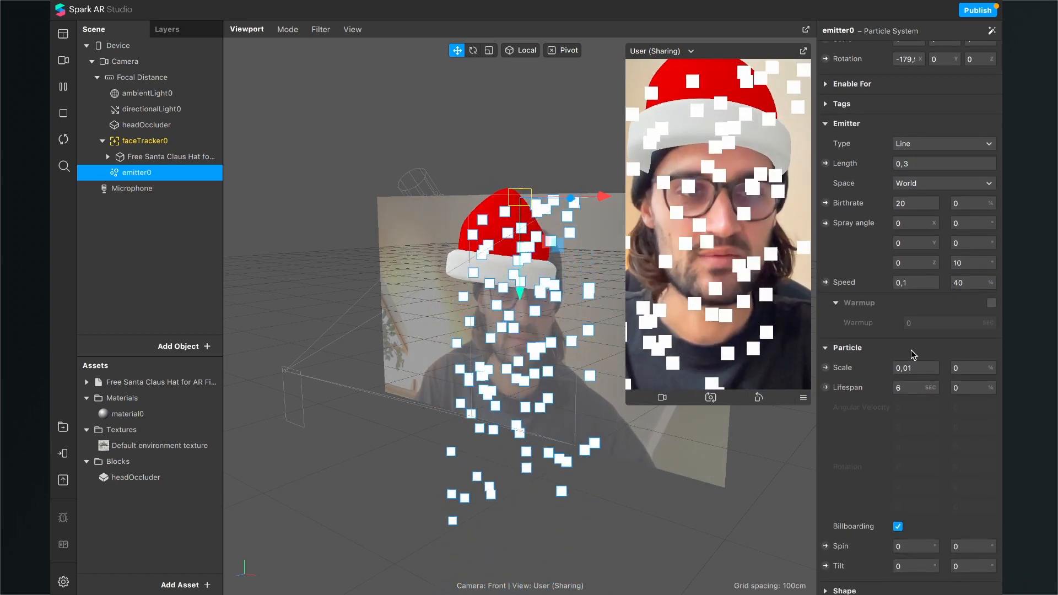
{"action": "scroll", "coordinate": [911, 355], "scroll_direction": "down", "scroll_amount": 6}
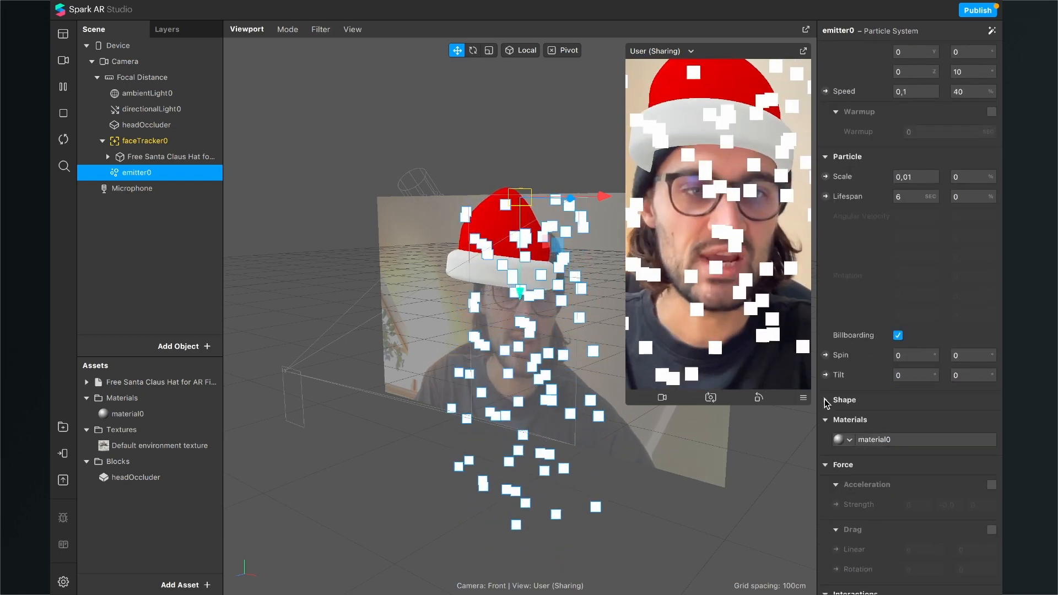
{"action": "left_click", "coordinate": [844, 400]}
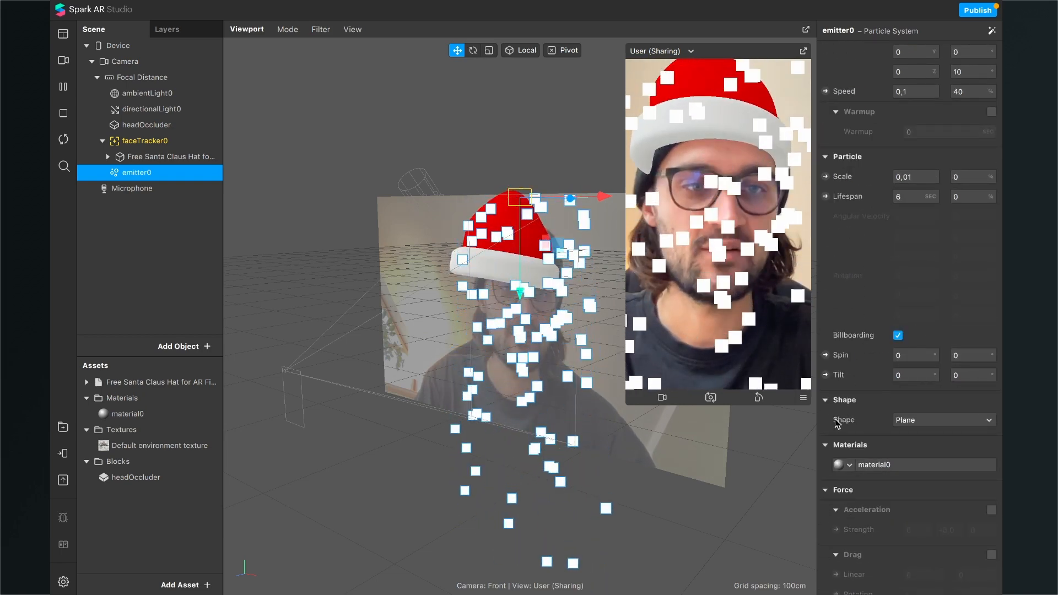
{"action": "left_click", "coordinate": [967, 420]}
{"action": "left_click", "coordinate": [938, 448]}
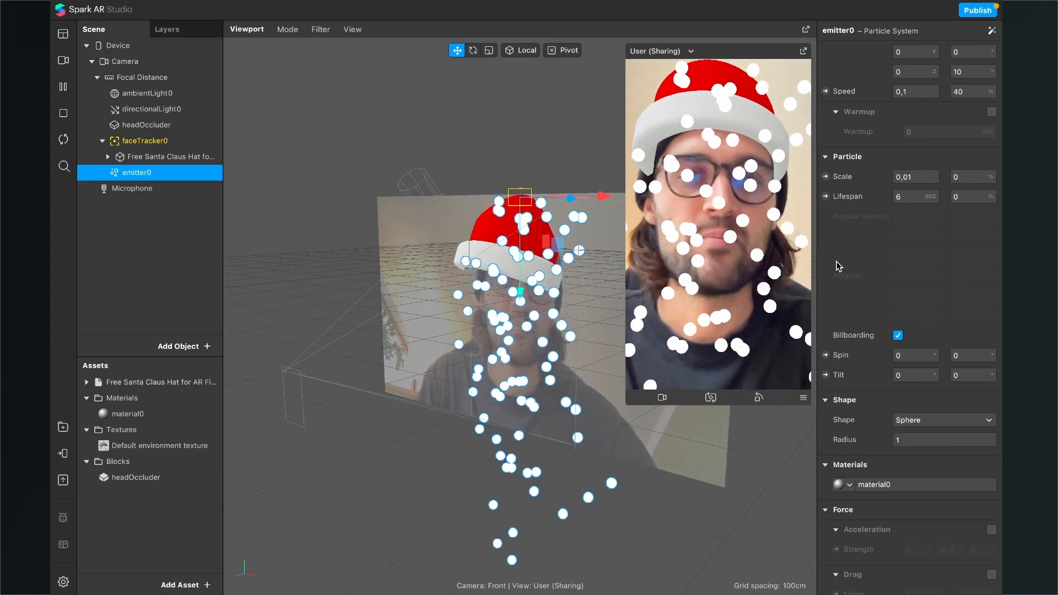
Step: Set emitter0's particle scale to 0.004
{"action": "scroll", "coordinate": [869, 223], "scroll_direction": "up", "scroll_amount": 1}
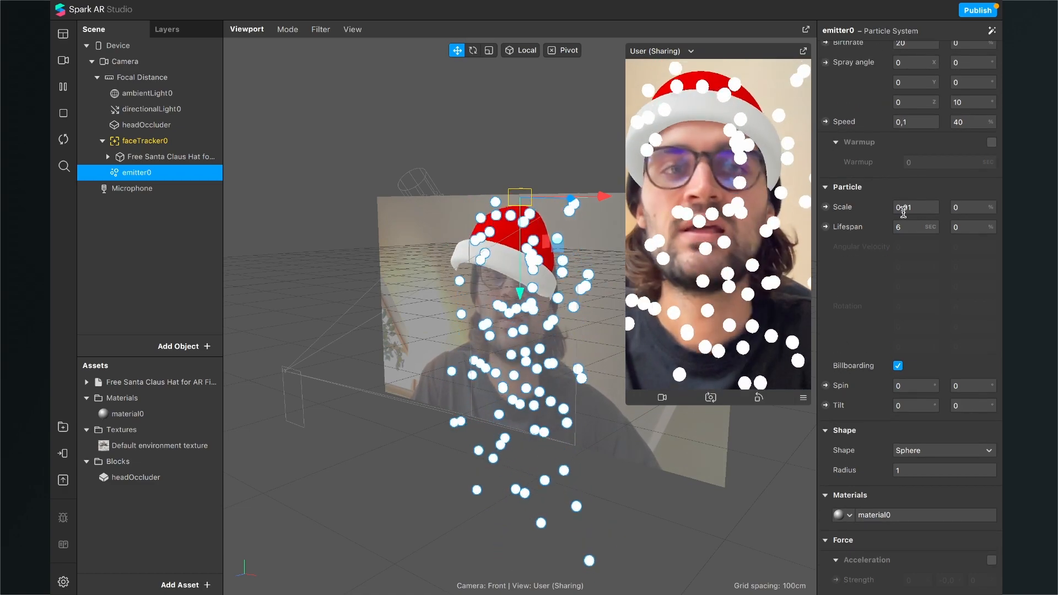
{"action": "scroll", "coordinate": [863, 258], "scroll_direction": "up", "scroll_amount": 2}
{"action": "scroll", "coordinate": [862, 258], "scroll_direction": "up", "scroll_amount": 1}
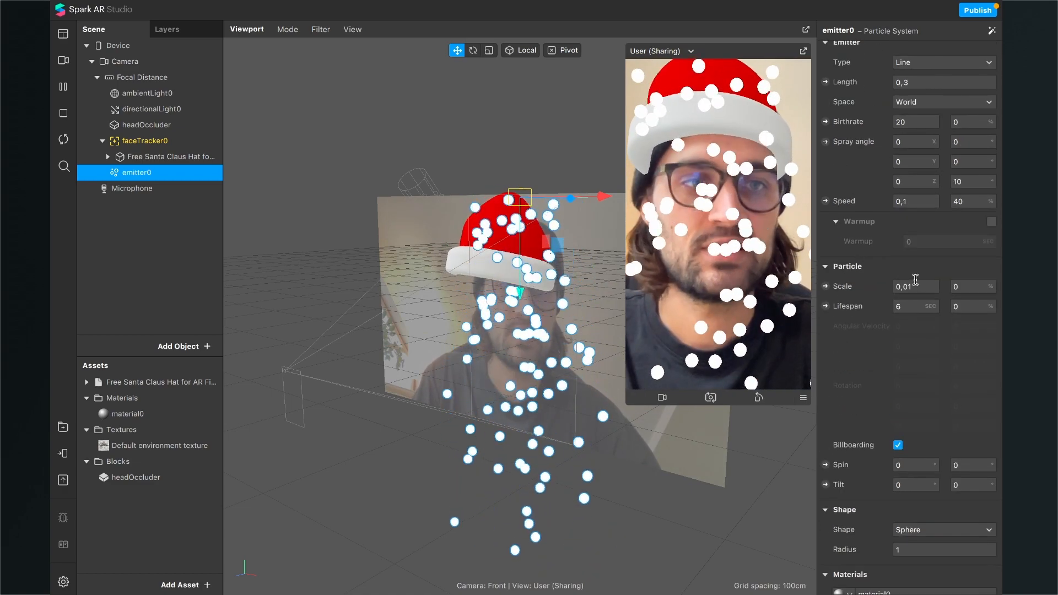
{"action": "left_click", "coordinate": [912, 286]}
{"action": "type", "text": "0,0"}
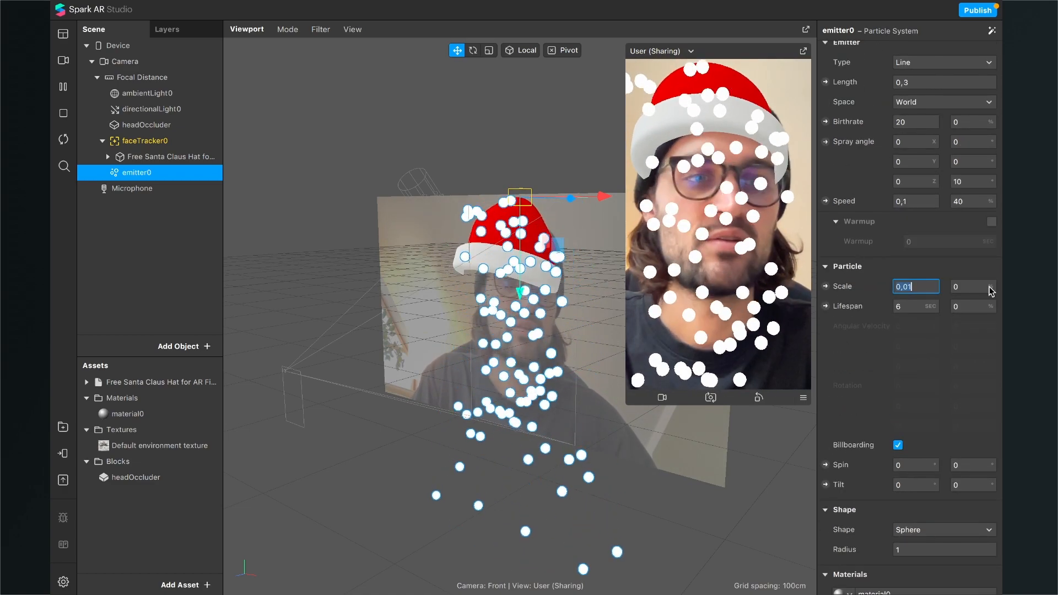
{"action": "type", "text": "0"}
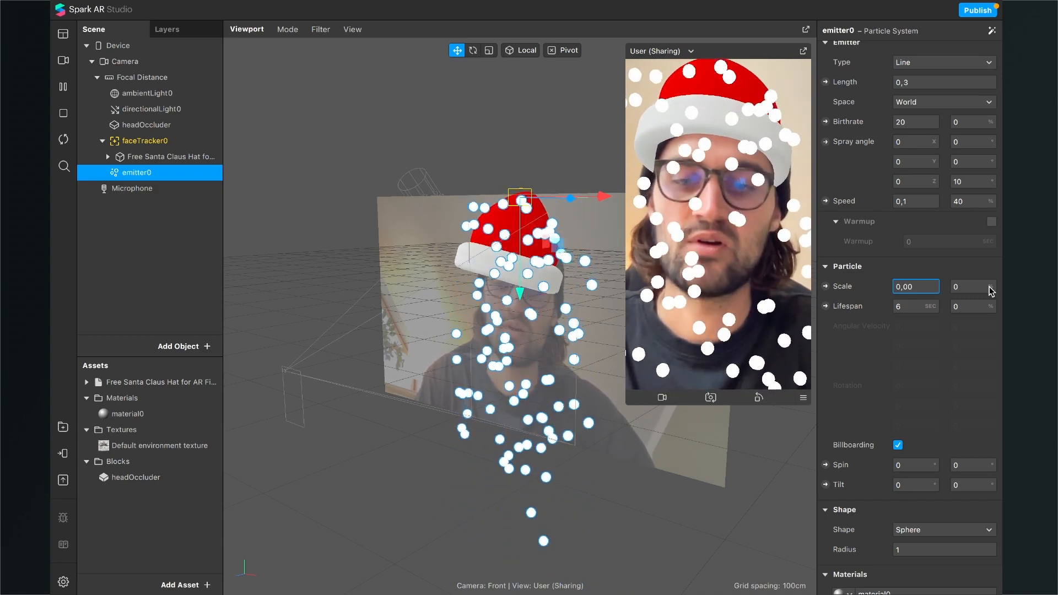
{"action": "type", "text": "4"}
{"action": "key", "text": "Return"}
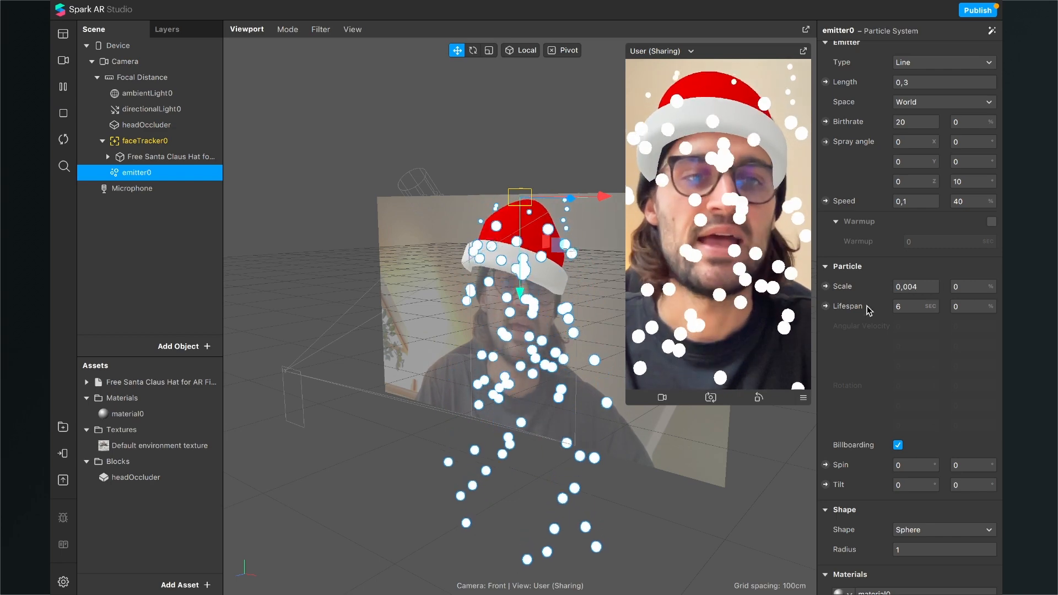
Step: Set the random variation of emitter0's particle scale to 30%
{"action": "left_click", "coordinate": [962, 286]}
{"action": "key", "text": "BackSpace"}
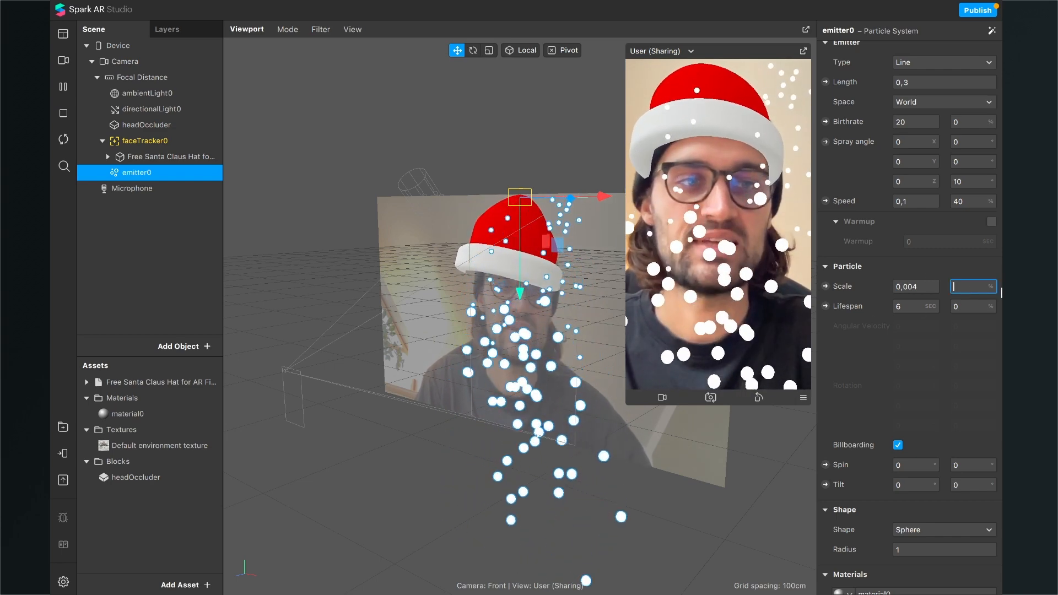
{"action": "type", "text": "30"}
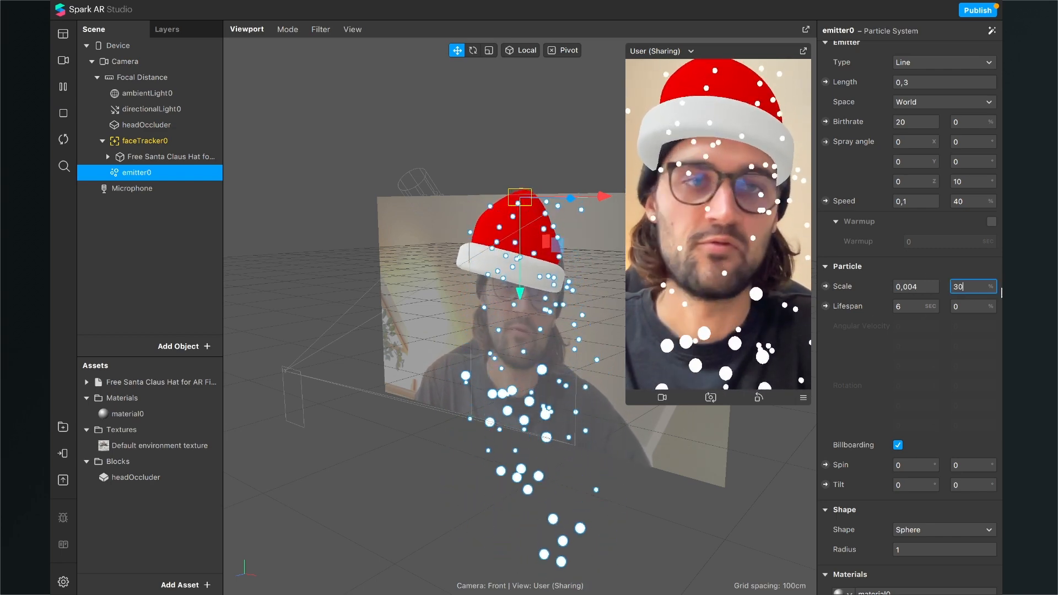
Step: Set emitter0's birthrate to 15
{"action": "key", "text": "Return"}
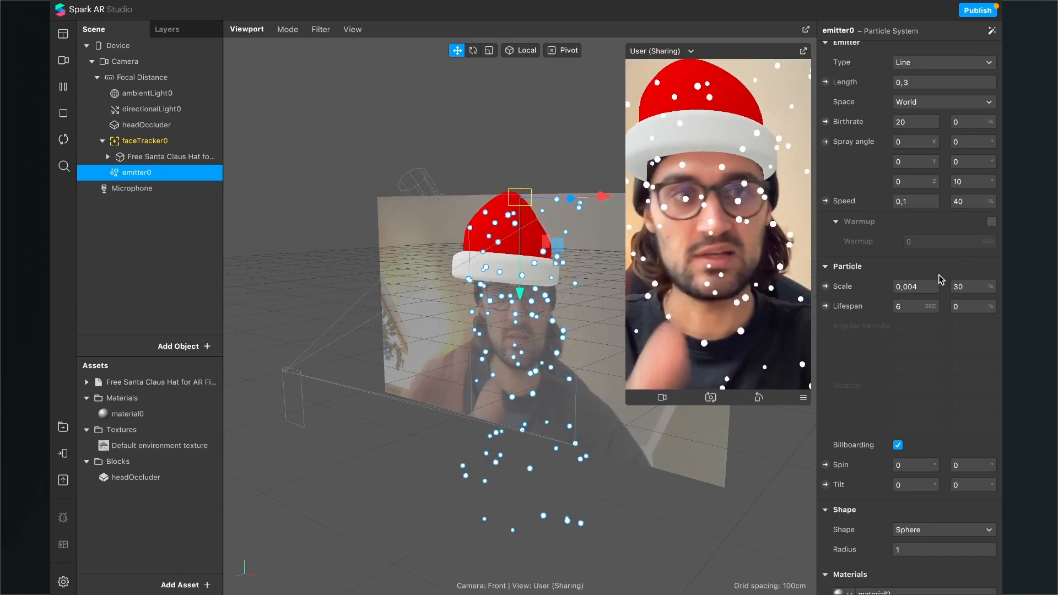
{"action": "scroll", "coordinate": [941, 279], "scroll_direction": "up", "scroll_amount": 2}
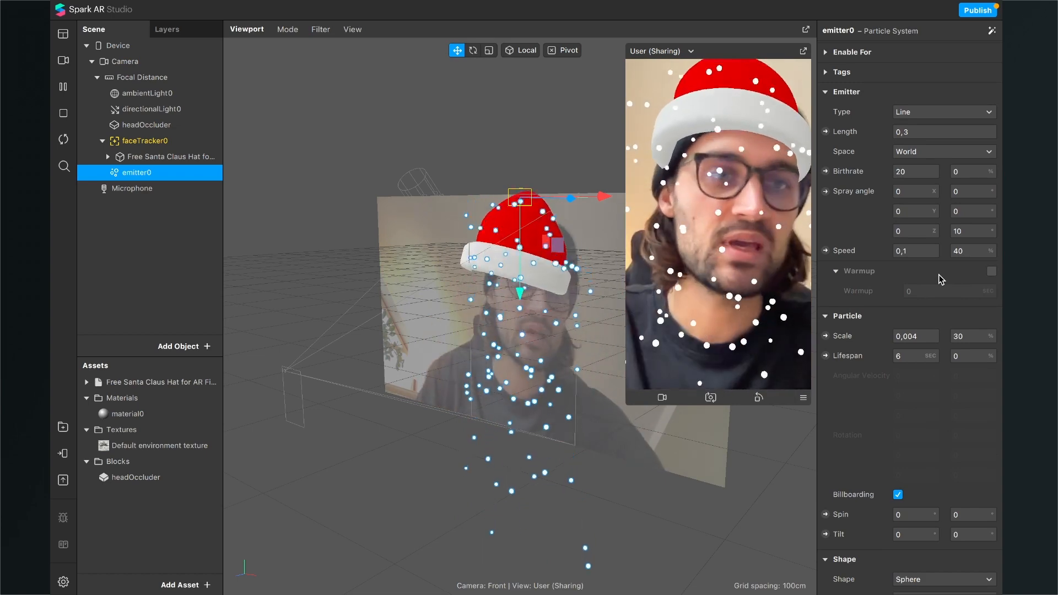
{"action": "left_click", "coordinate": [908, 169]}
{"action": "key", "text": "BackSpace"}
{"action": "key", "text": "BackSpace"}
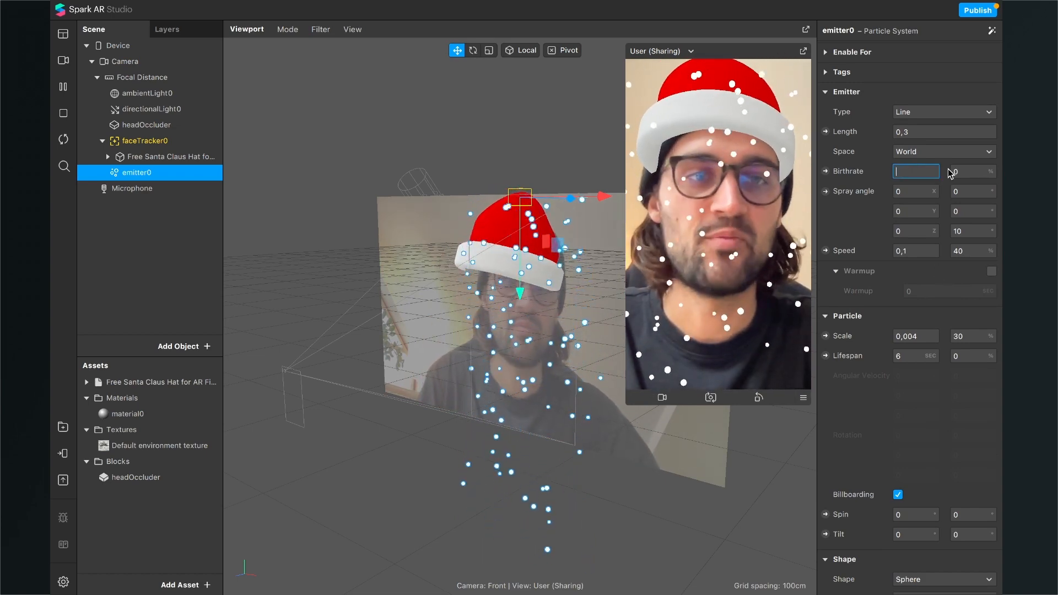
{"action": "type", "text": "15"}
{"action": "key", "text": "Return"}
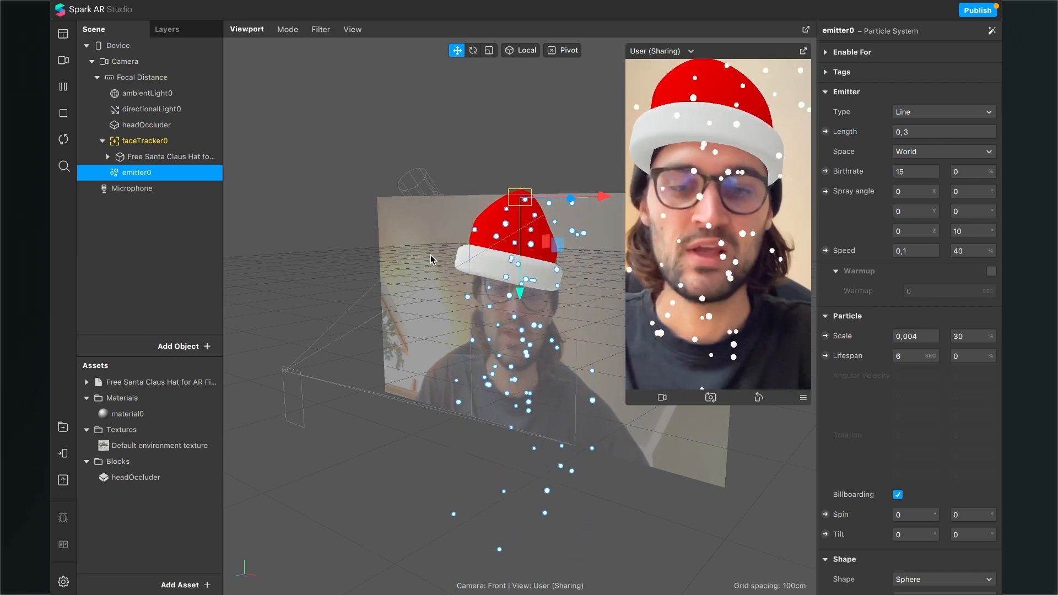
Step: Open the Patch Editor and create a patch for emitter0's Visible property, placing it in the right half of the graph
{"action": "key", "text": "ctrl+shift+p"}
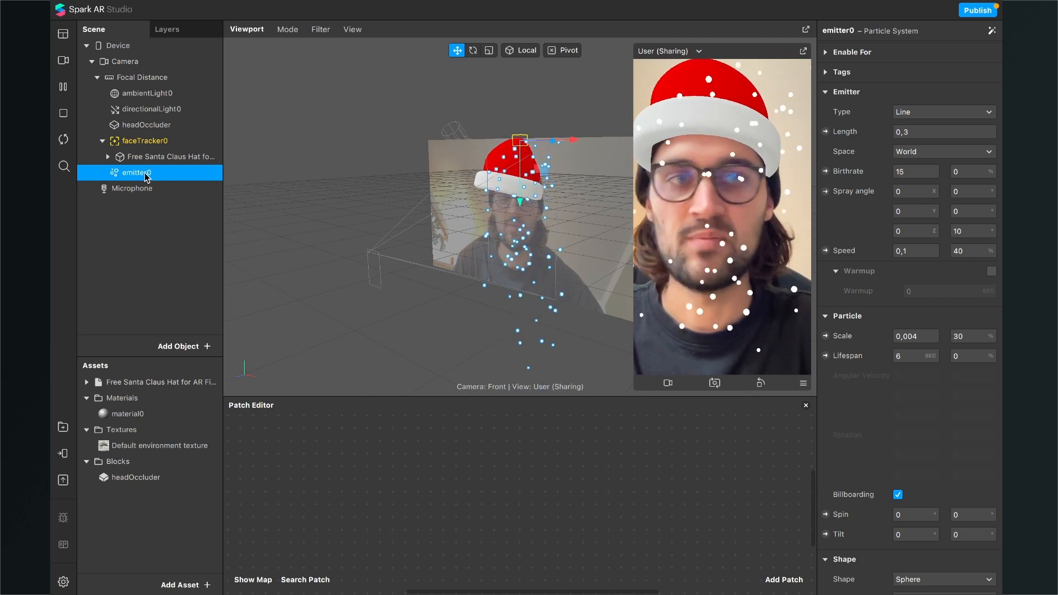
{"action": "scroll", "coordinate": [935, 175], "scroll_direction": "up", "scroll_amount": 3}
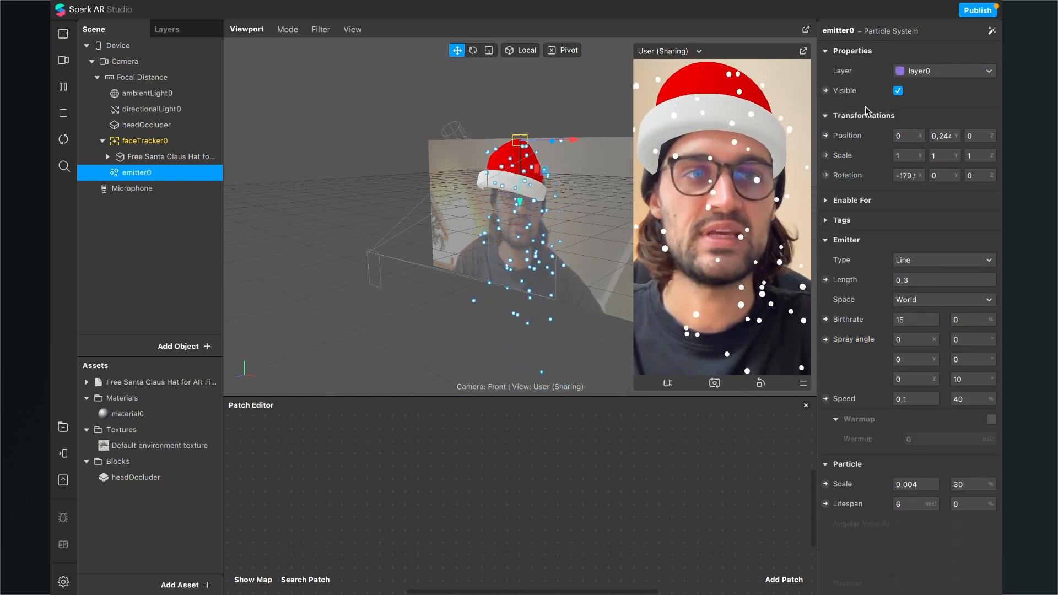
{"action": "left_click", "coordinate": [826, 91]}
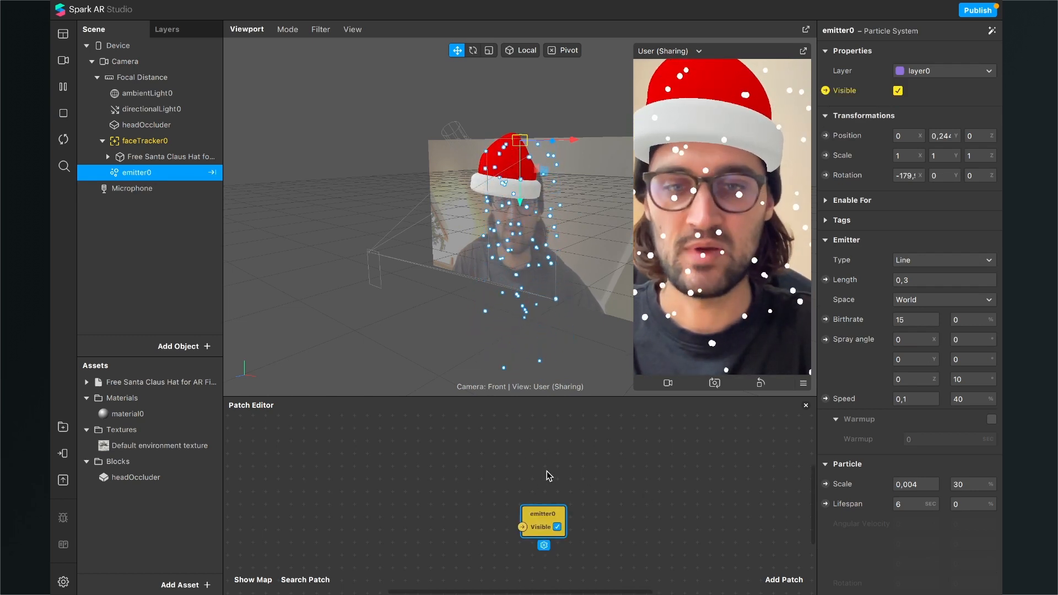
{"action": "left_click_drag", "start_coordinate": [541, 518], "coordinate": [590, 490]}
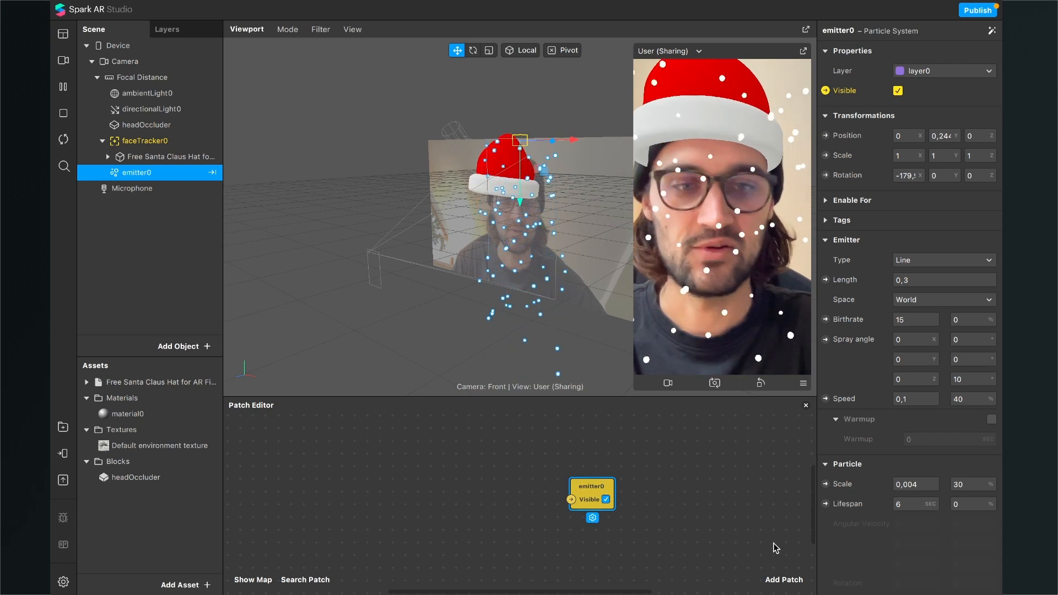
Step: Add a Screen Tap patch and place it well to the left of the emitter0 patch
{"action": "left_click", "coordinate": [784, 580]}
{"action": "type", "text": "scre"}
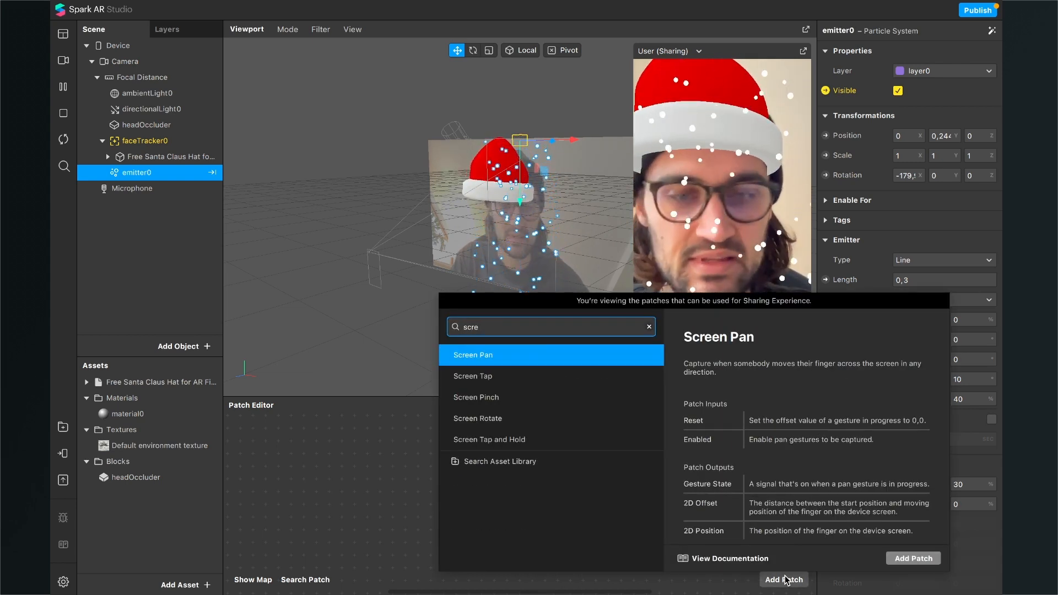
{"action": "key", "text": "Down"}
{"action": "key", "text": "Return"}
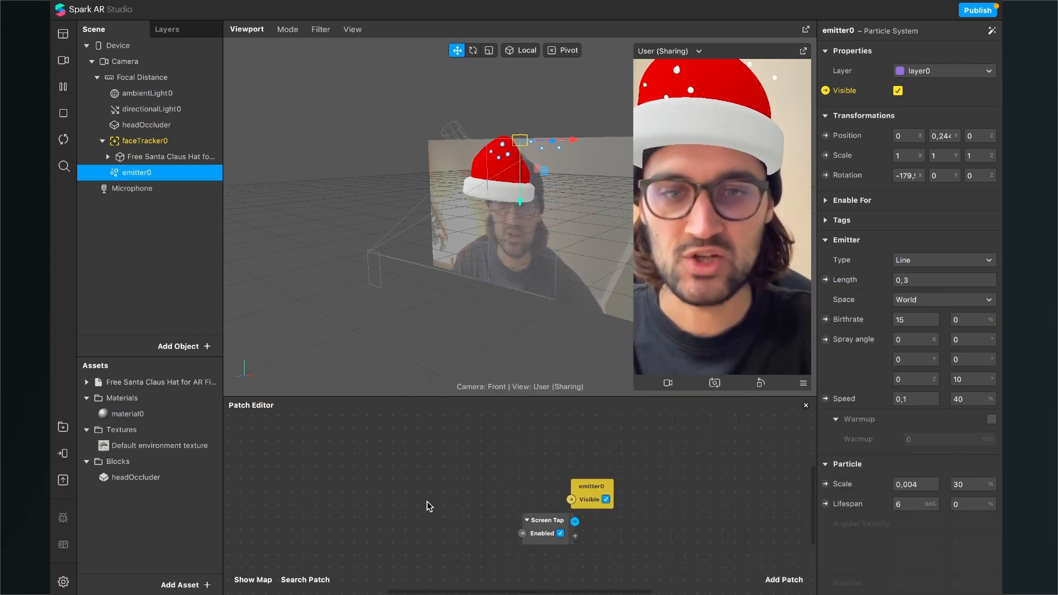
{"action": "left_click_drag", "start_coordinate": [546, 532], "coordinate": [366, 497]}
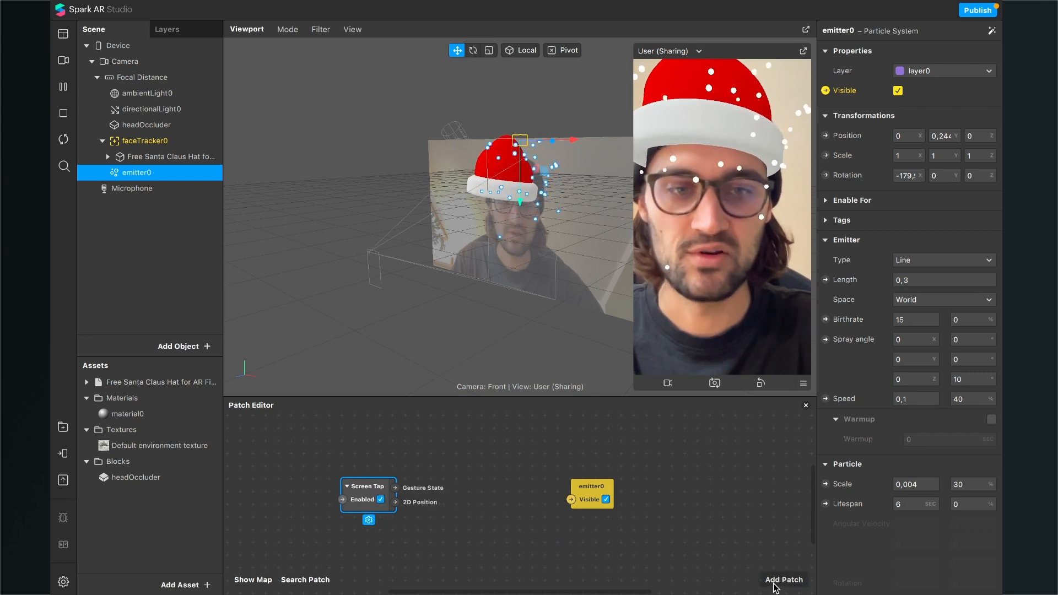
Step: Add a Switch patch and place it between the Screen Tap and emitter0 patches
{"action": "left_click", "coordinate": [775, 583]}
{"action": "type", "text": "swi"}
{"action": "key", "text": "Return"}
{"action": "left_click_drag", "start_coordinate": [539, 489], "coordinate": [490, 462]}
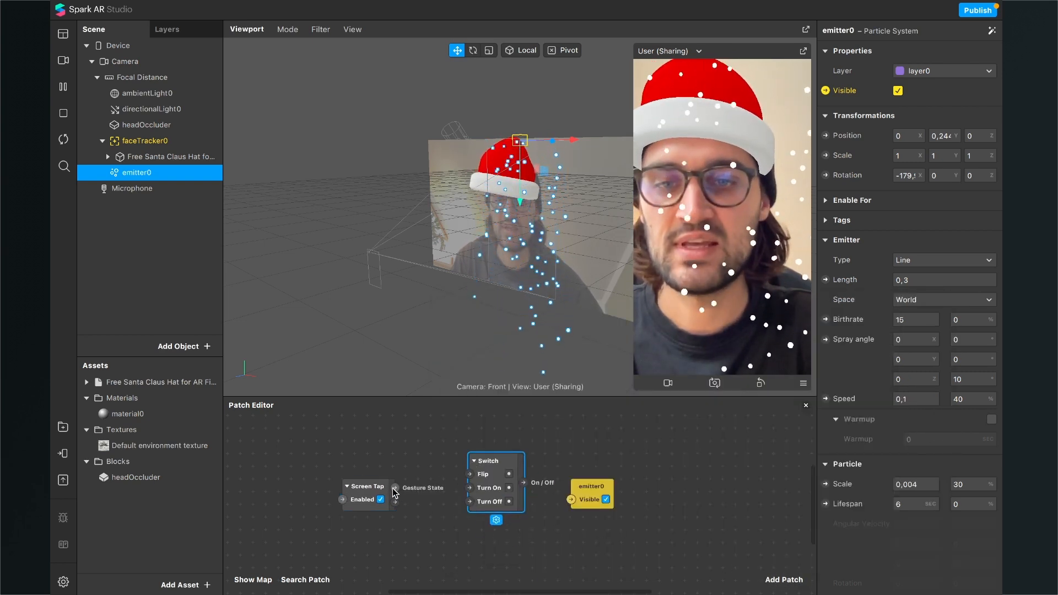
Step: Connect Screen Tap's Gesture State to the Switch's Flip input and the Switch's On / Off output to emitter0's Visible input
{"action": "left_click_drag", "start_coordinate": [394, 488], "coordinate": [470, 476]}
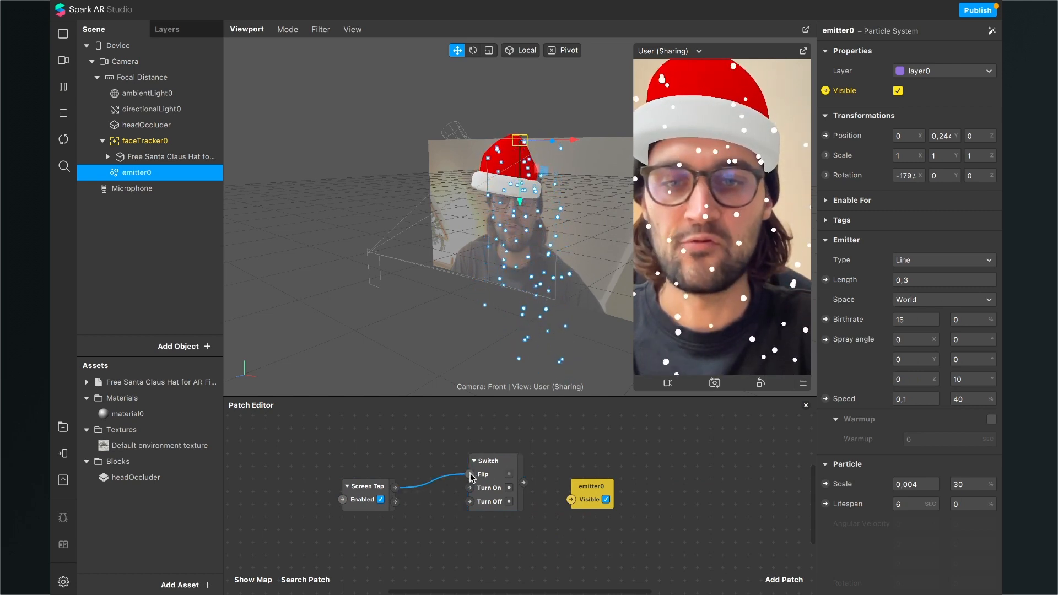
{"action": "scroll", "coordinate": [511, 450], "scroll_direction": "right", "scroll_amount": 3}
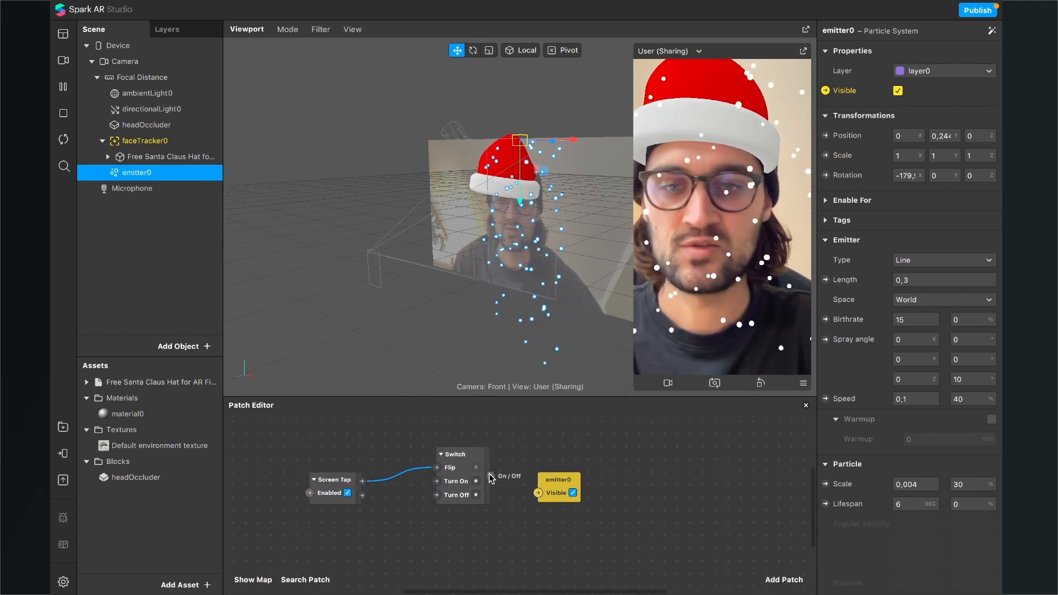
{"action": "left_click_drag", "start_coordinate": [491, 478], "coordinate": [650, 486]}
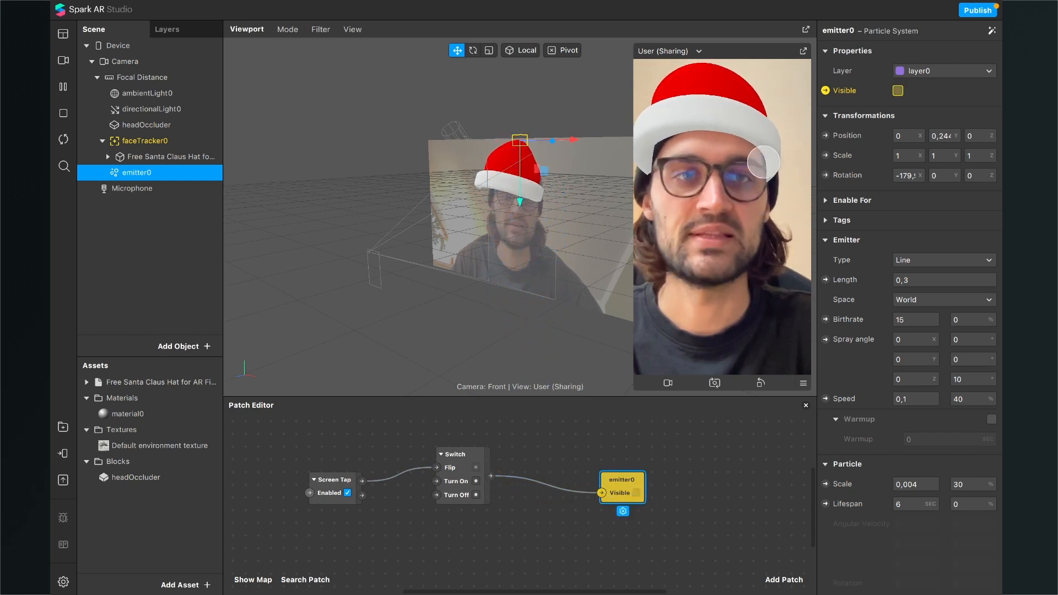
Step: Turn on touch simulation in the preview and tap the simulated screen repeatedly to test toggling the snow
{"action": "left_click", "coordinate": [800, 383]}
{"action": "left_click", "coordinate": [808, 389]}
{"action": "left_click", "coordinate": [759, 280]}
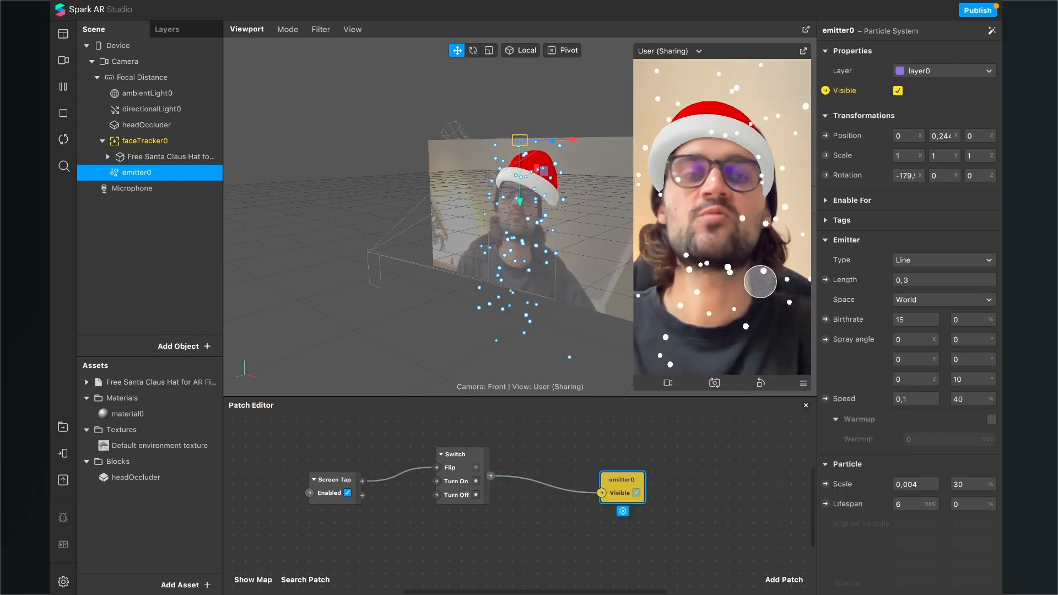
{"action": "left_click", "coordinate": [760, 282]}
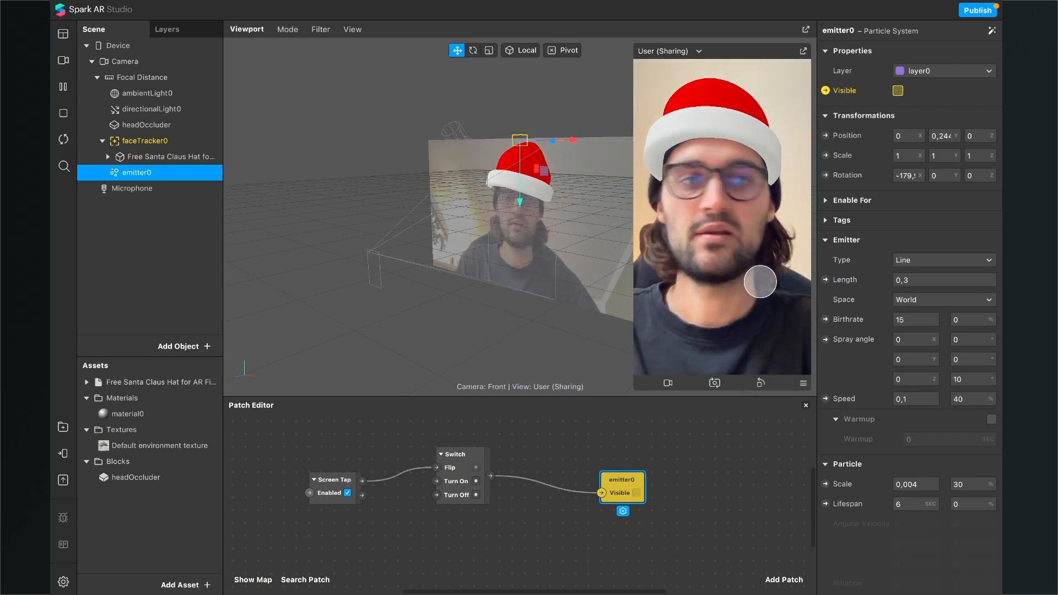
{"action": "left_click", "coordinate": [761, 282]}
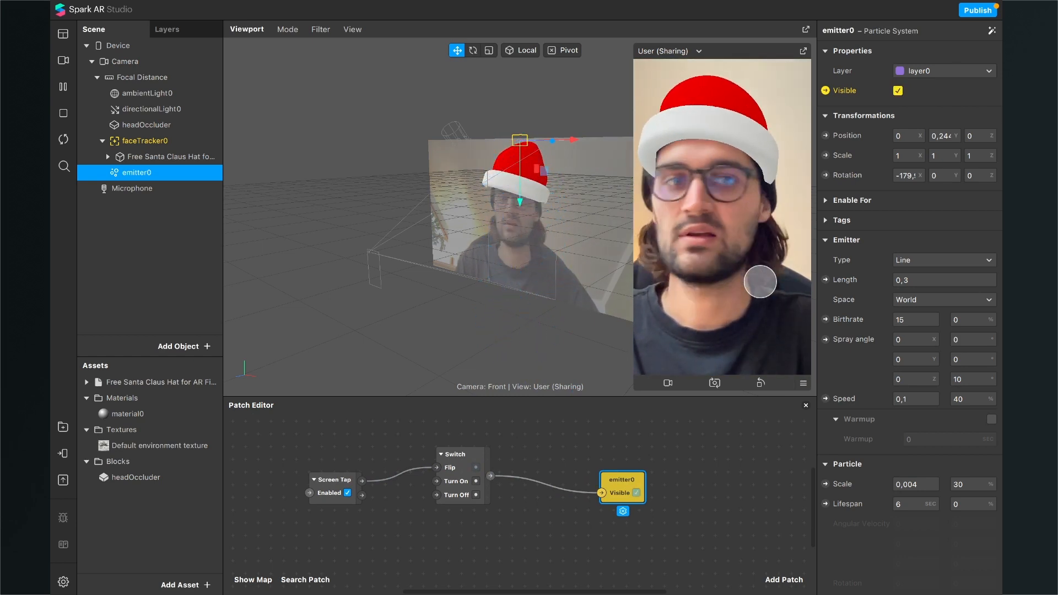
{"action": "left_click", "coordinate": [760, 282]}
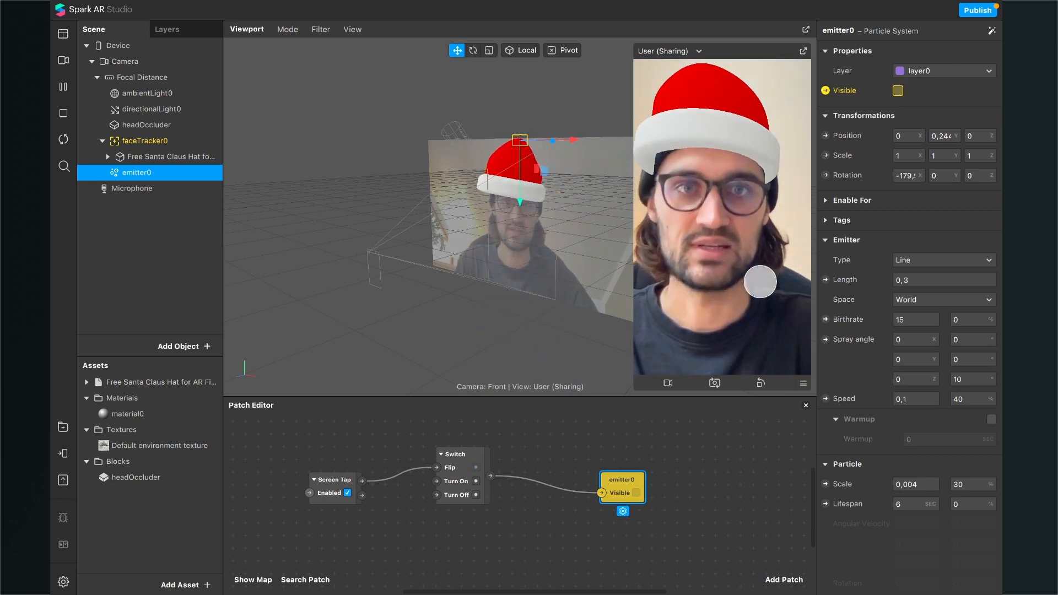
{"action": "left_click", "coordinate": [760, 281]}
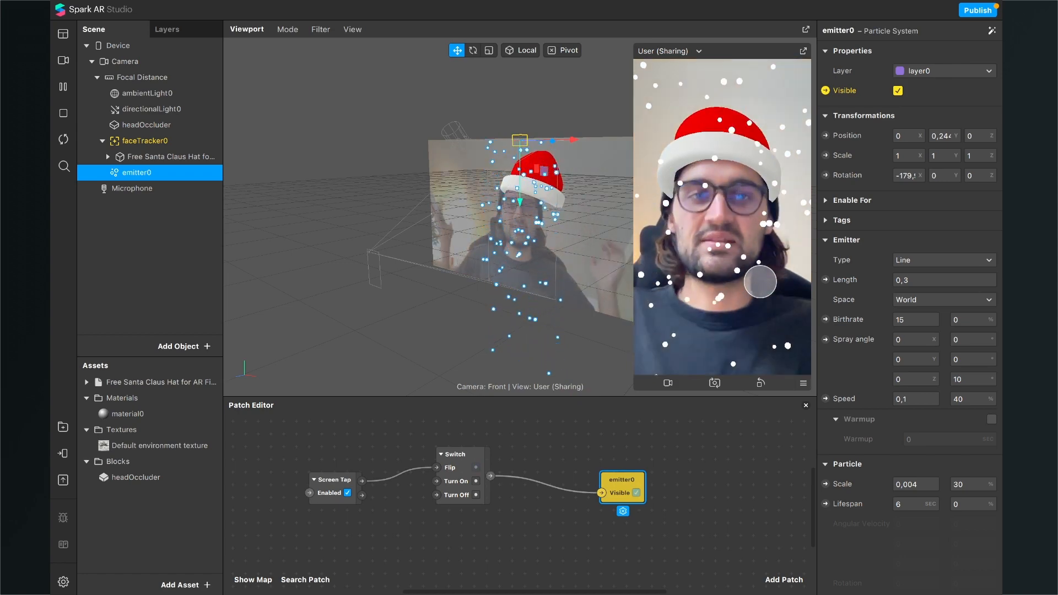